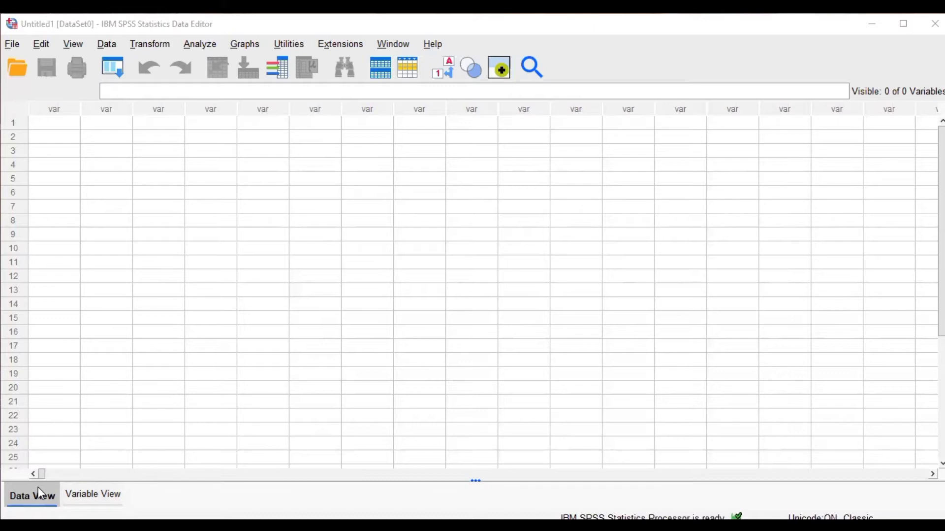
- Define the first three variables in the variable definitions with the names Responden, JenisKelamin and Umur
click(102, 493)
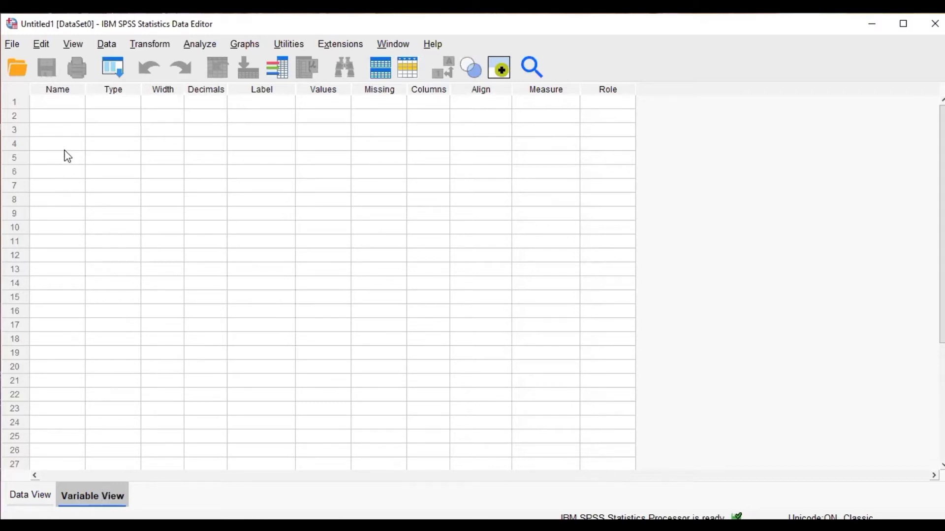
click(68, 103)
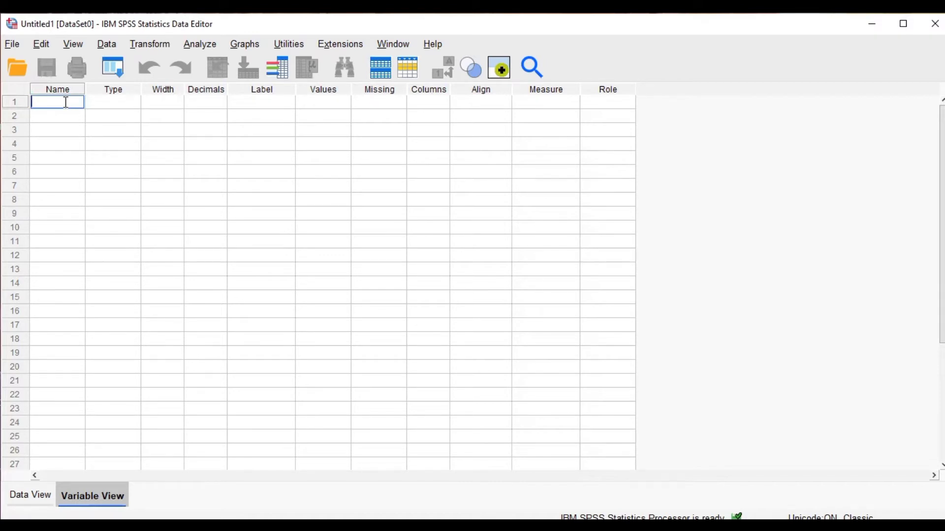
text(Responden)
click(66, 117)
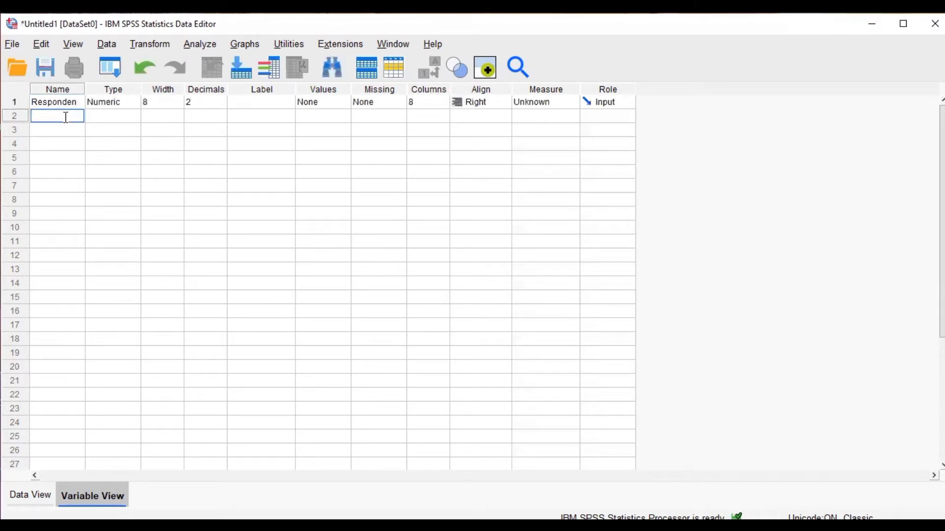
text(JenisKelamin)
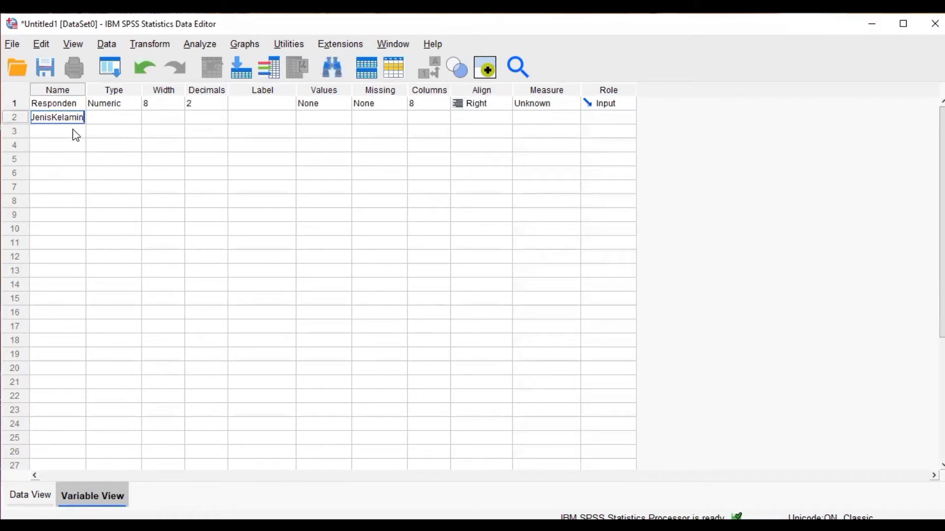
click(76, 132)
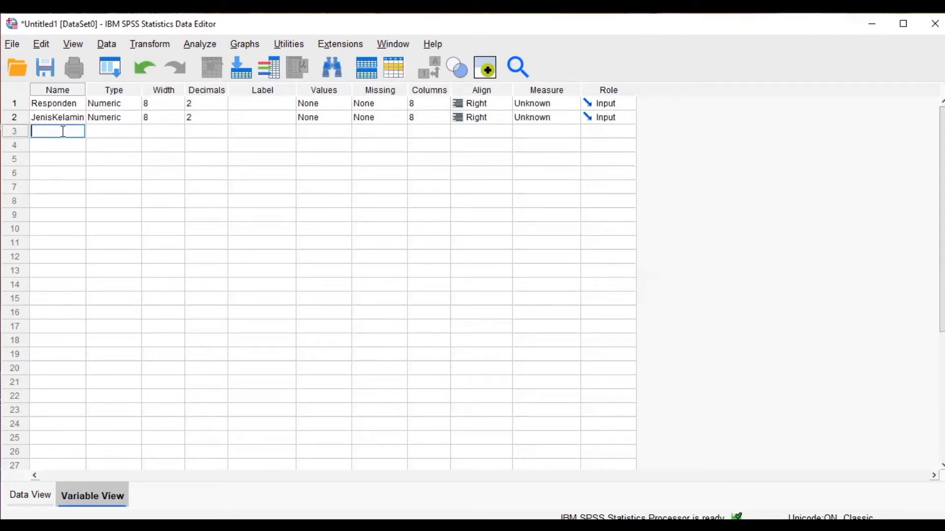
text(Umur)
- Add three more variables named Pendidikan, Pendapatan and Konsumsi below Umur
click(63, 145)
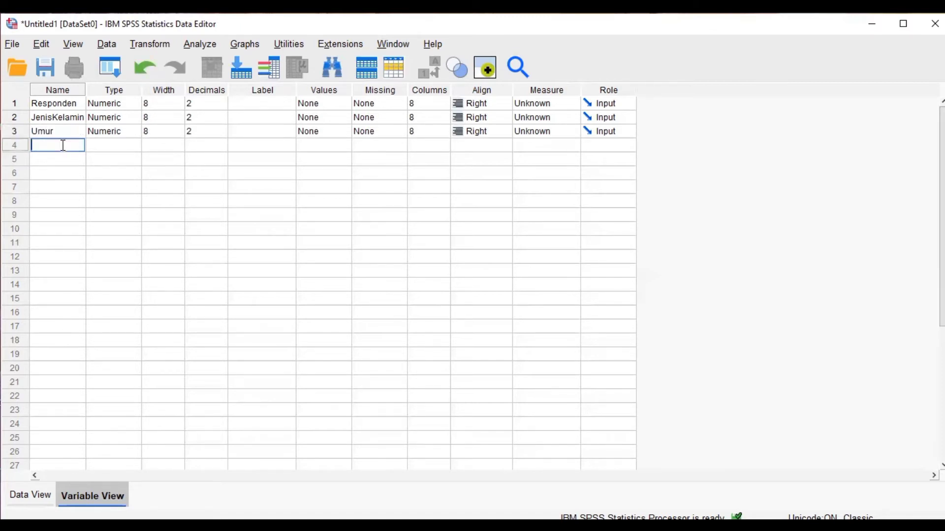
text(Pendidikan)
click(63, 158)
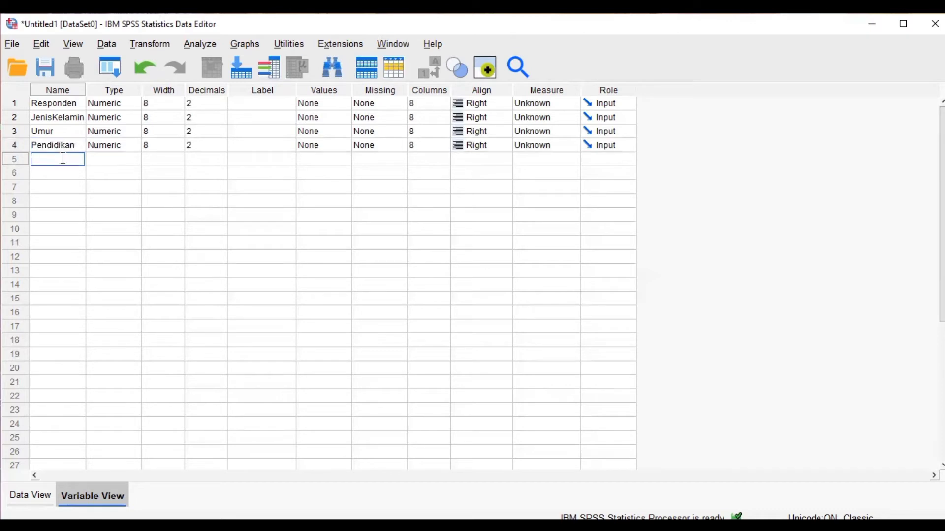
text(Pendapatan)
click(59, 170)
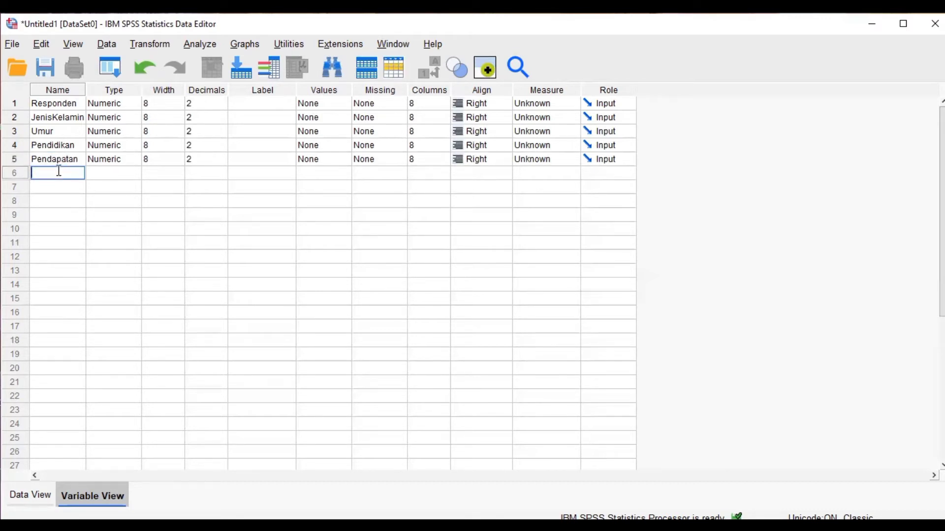
text(Konsulmsi)
click(104, 188)
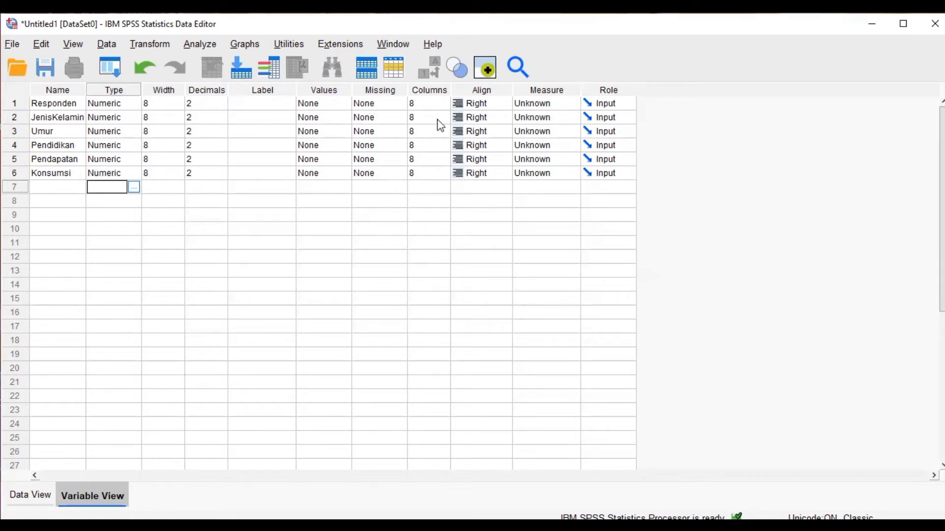
- Change the variable type of Responden to String
click(124, 104)
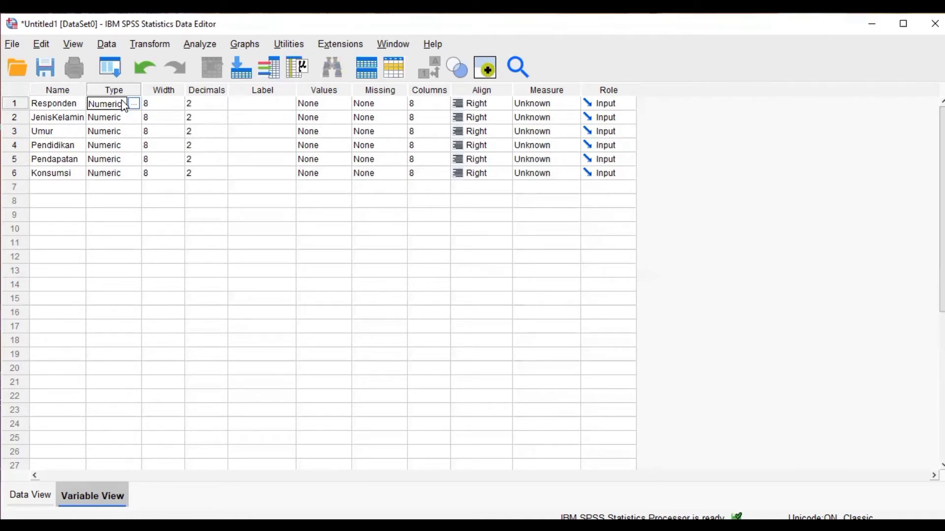
click(134, 105)
click(133, 105)
click(339, 298)
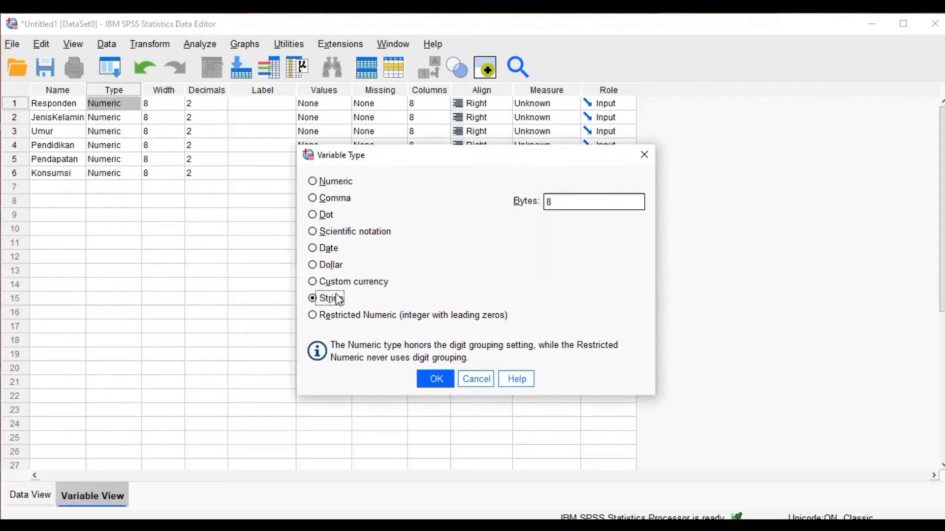
click(435, 381)
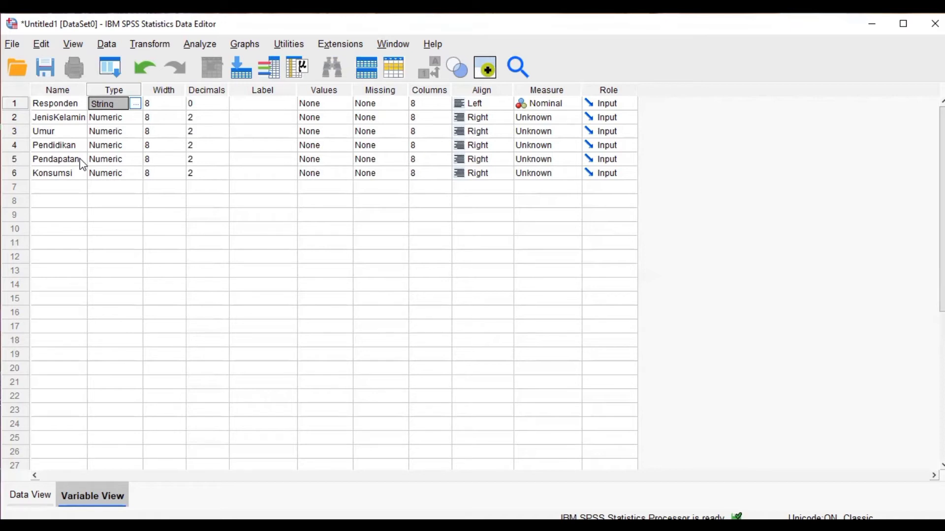
- Set the width of the Responden variable to 25, keeping JenisKelamin's width at 8
click(155, 105)
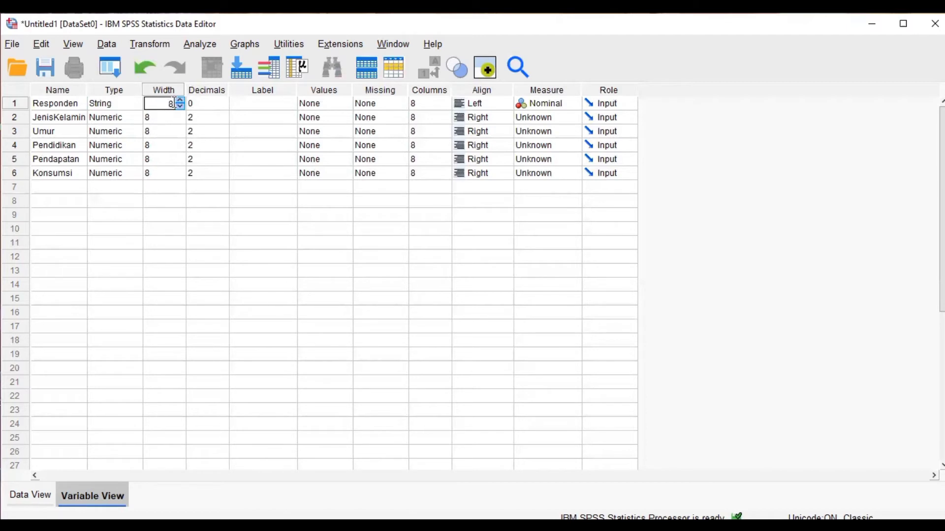
key(BackSpace)
text(25)
click(182, 119)
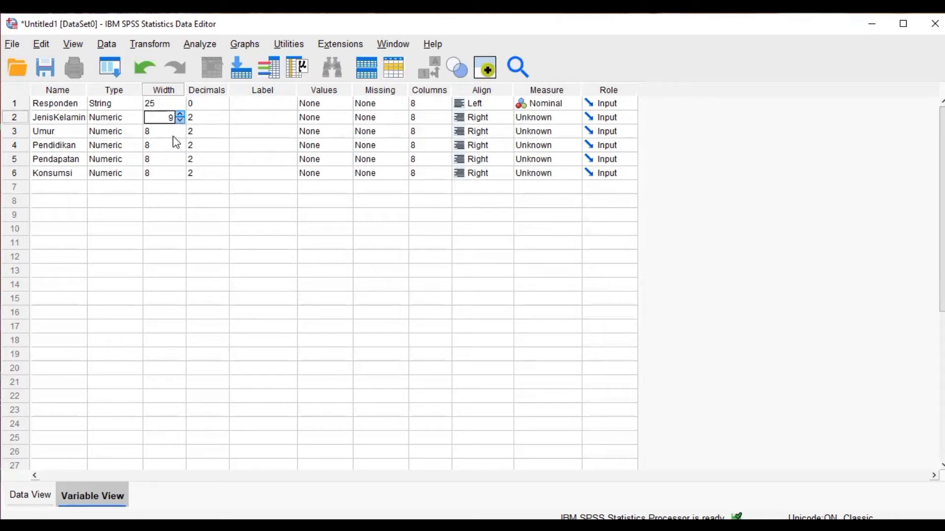
click(180, 115)
- Set the decimals of the JenisKelamin and Pendidikan variables to 0
click(207, 105)
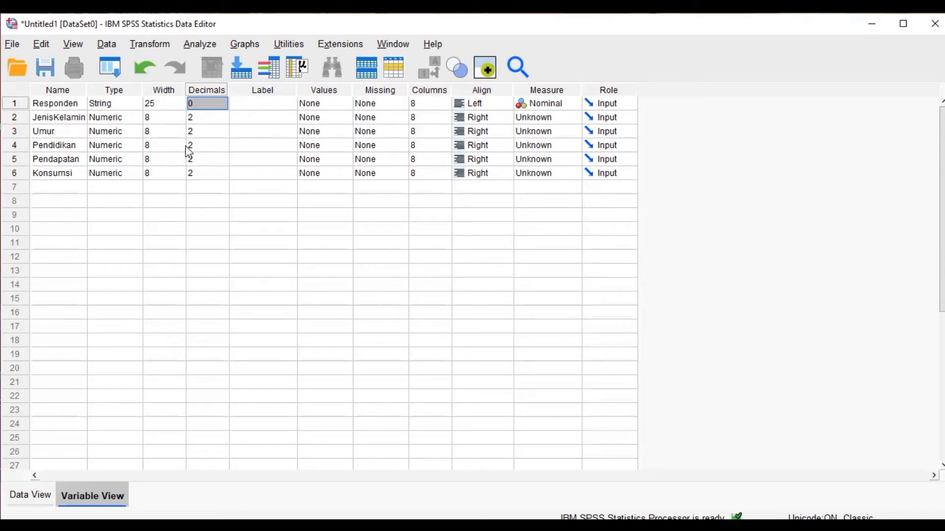
click(207, 117)
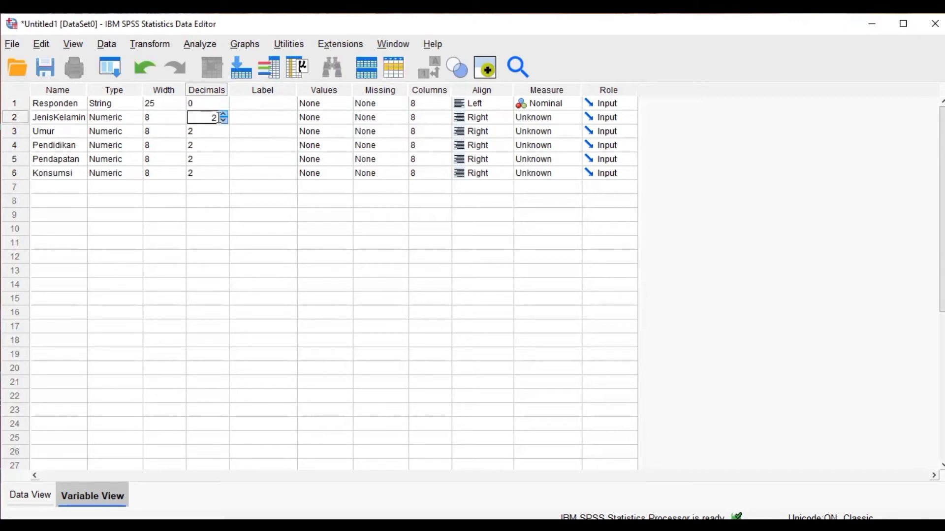
key(BackSpace)
text(0)
click(212, 143)
key(BackSpace)
text(0)
- Set the decimals of the Pendapatan and Konsumsi variables to 0
click(217, 158)
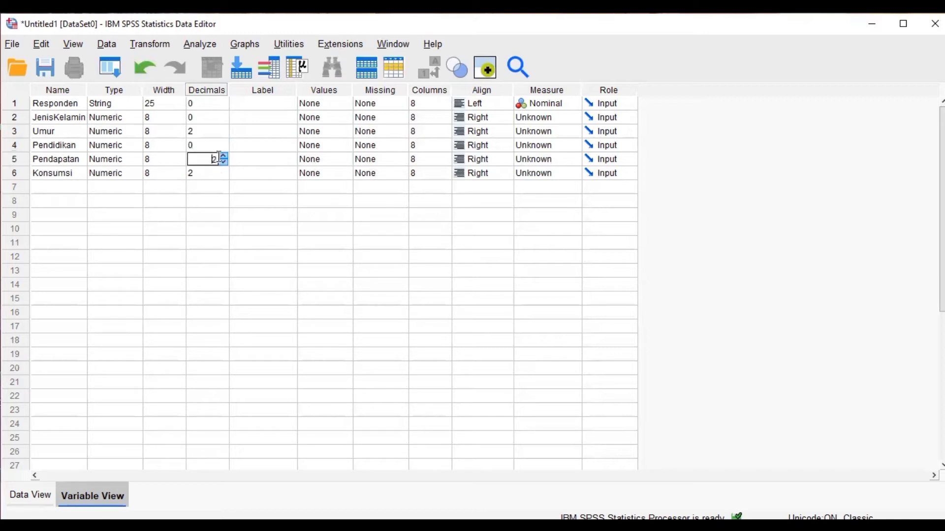
key(BackSpace)
text(0)
click(214, 172)
key(BackSpace)
text(0)
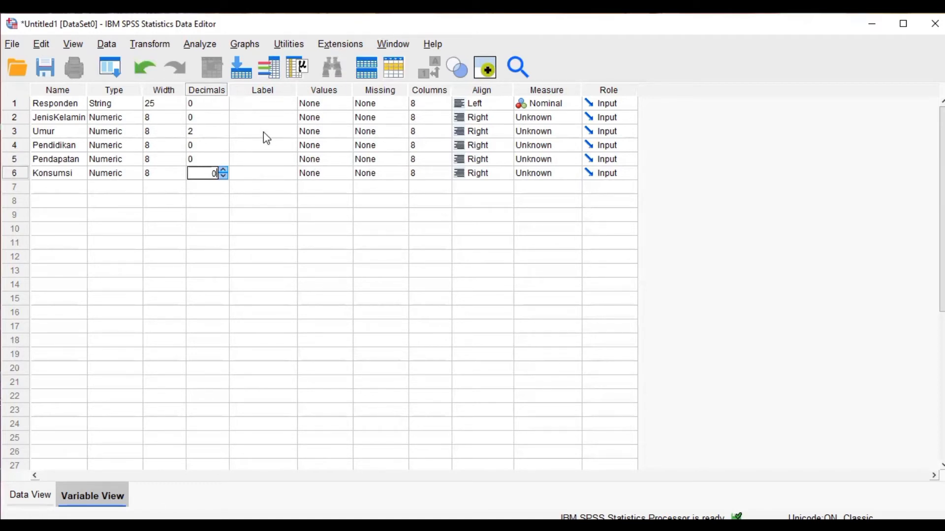
- Label Responden as "Nama Responden", JenisKelamin as "Jenis Kelamin" and Umur as "Umur Responden"
click(268, 103)
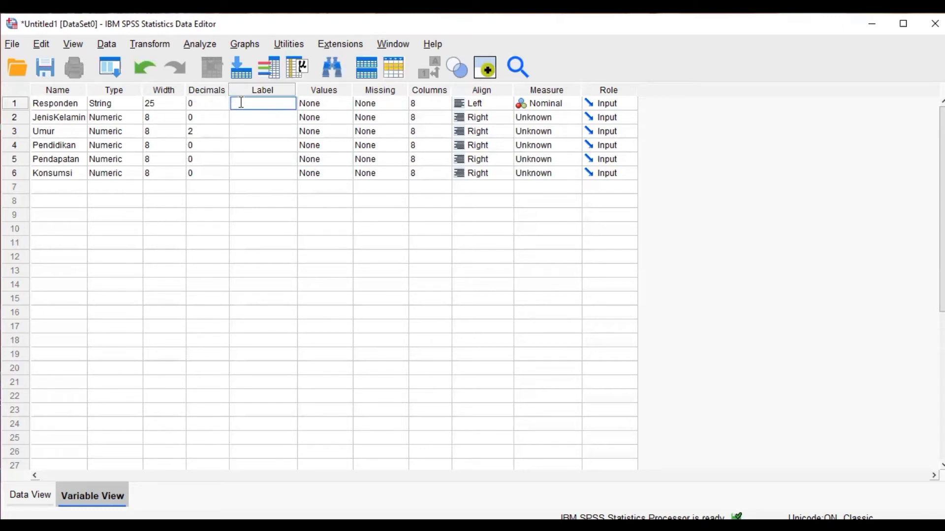
text(Nama Responden)
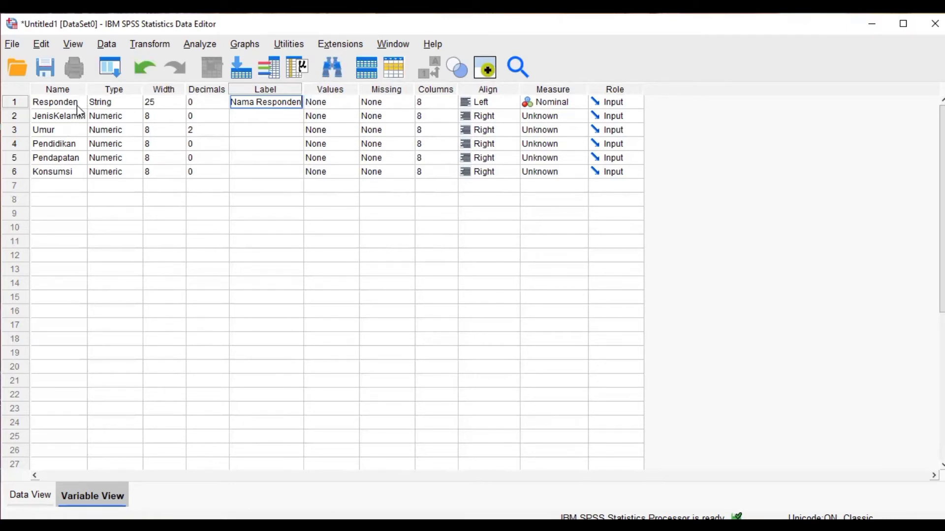
click(276, 115)
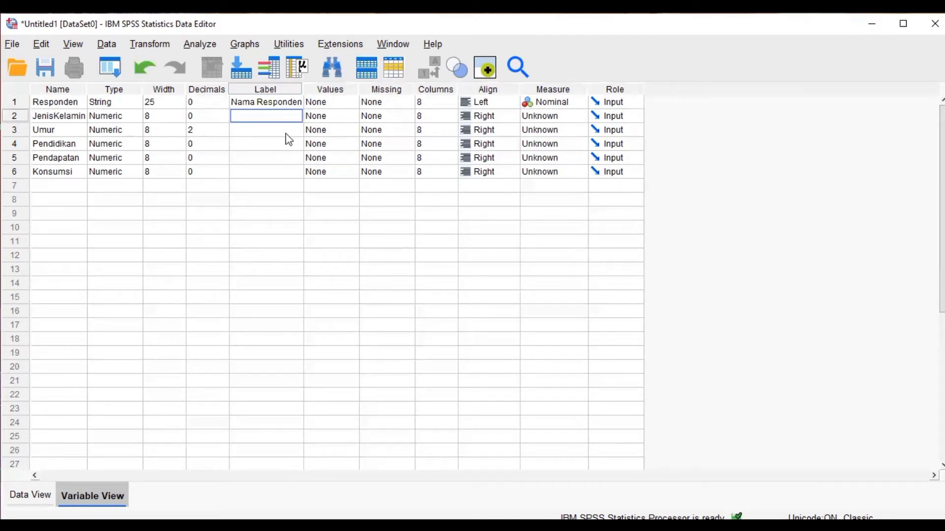
text(Jenis Kelamin)
click(278, 131)
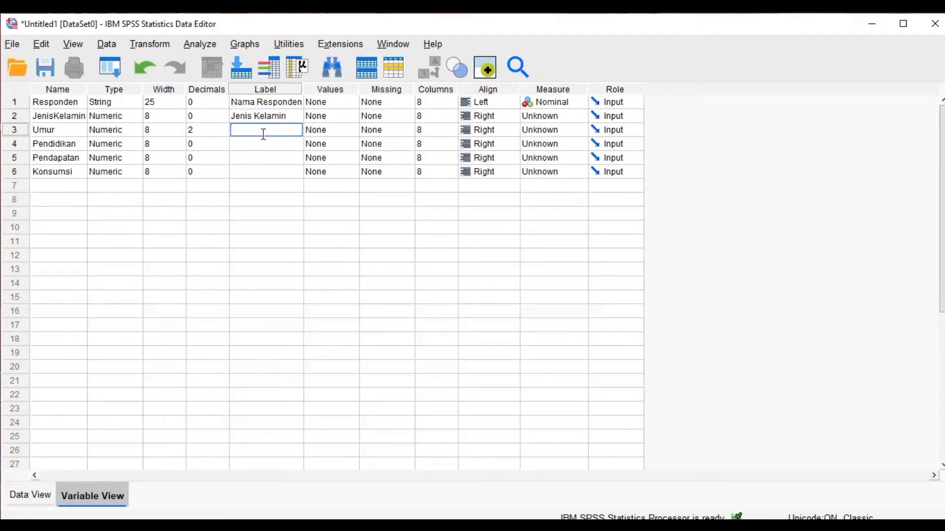
text(Umur Responden)
- Label Pendidikan as "Pendidikan Tertinggi Responden" and Pendapatan as "Semua Pendapatan Responden"
click(266, 144)
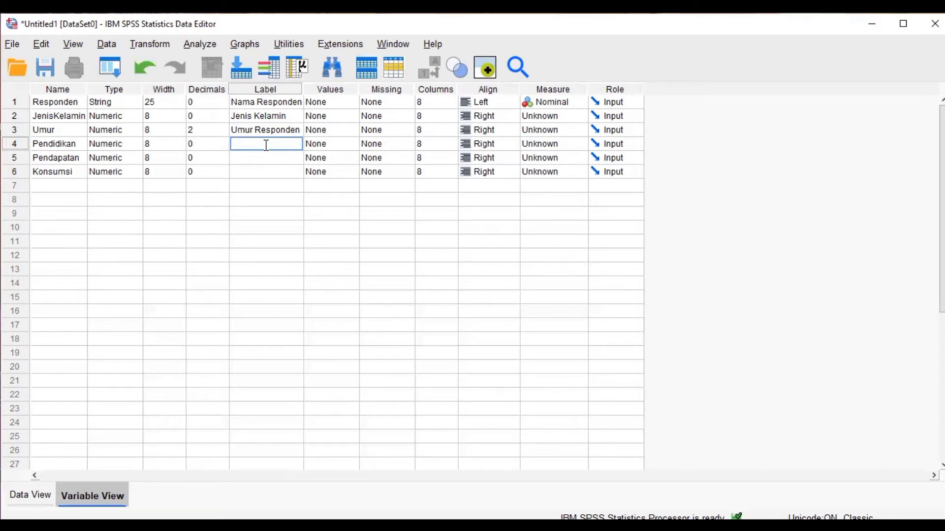
text(Pendidikan Tertinggi)
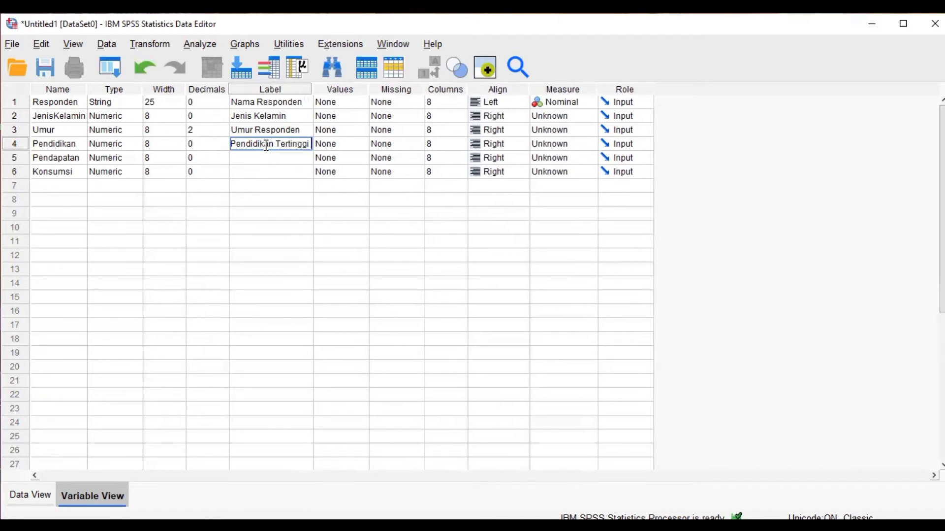
text( Responden)
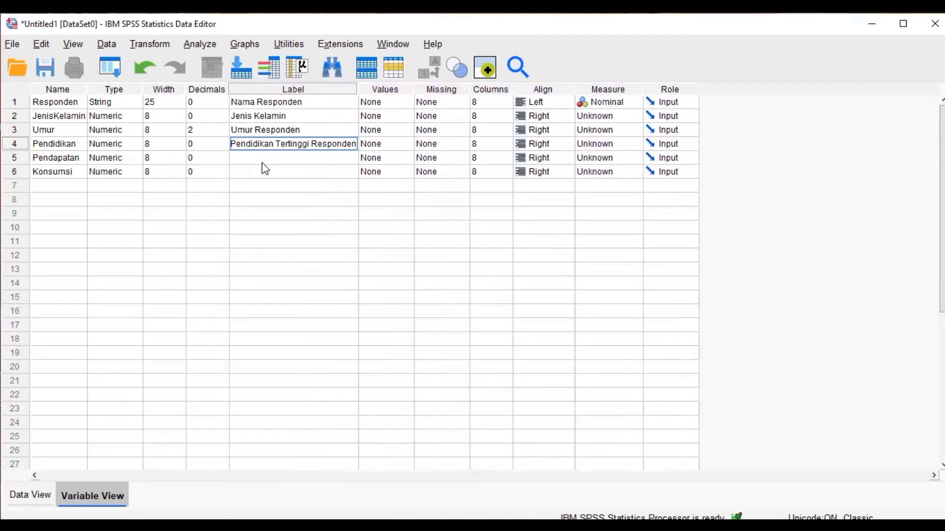
click(265, 157)
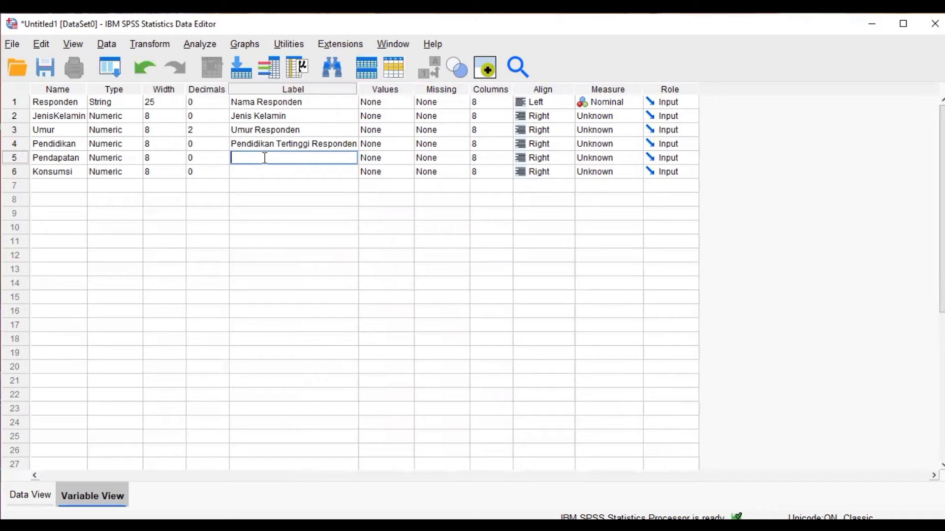
text(Semua Pendapatan Responden)
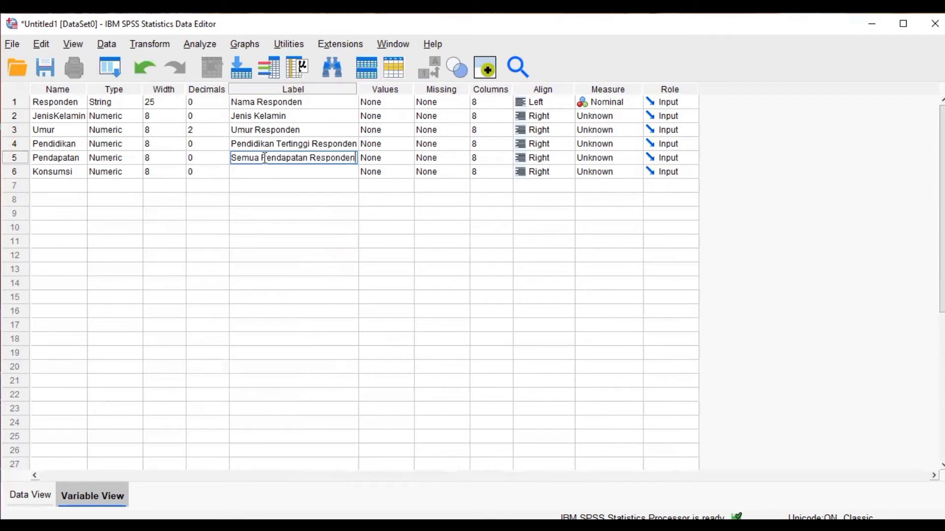
- Label the Konsumsi variable as "Pendapatan yang dikonsumsi Responden"
click(273, 171)
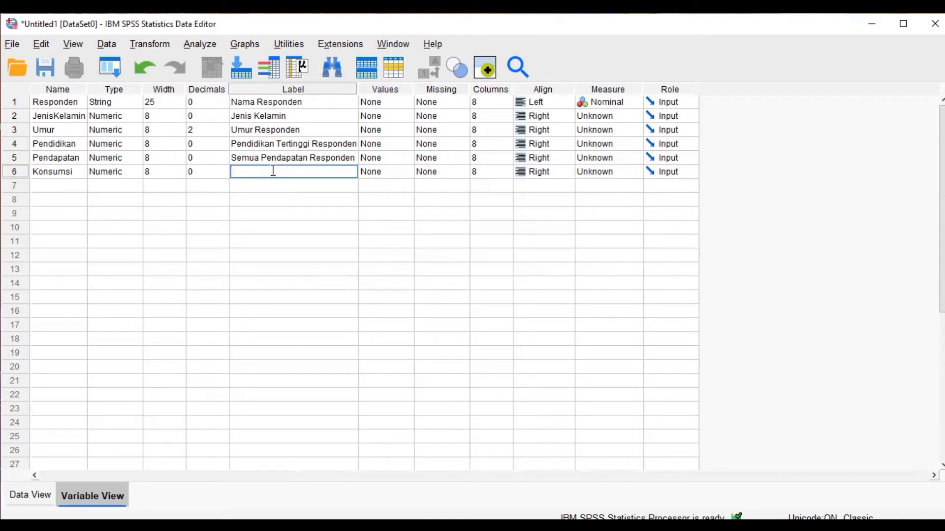
text(Pendapatan yang dikonsumsi )
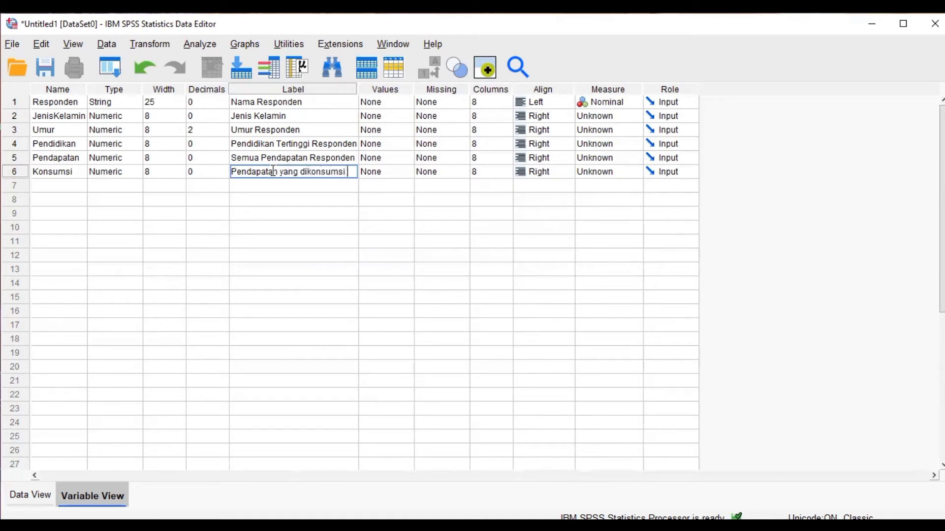
text(Res)
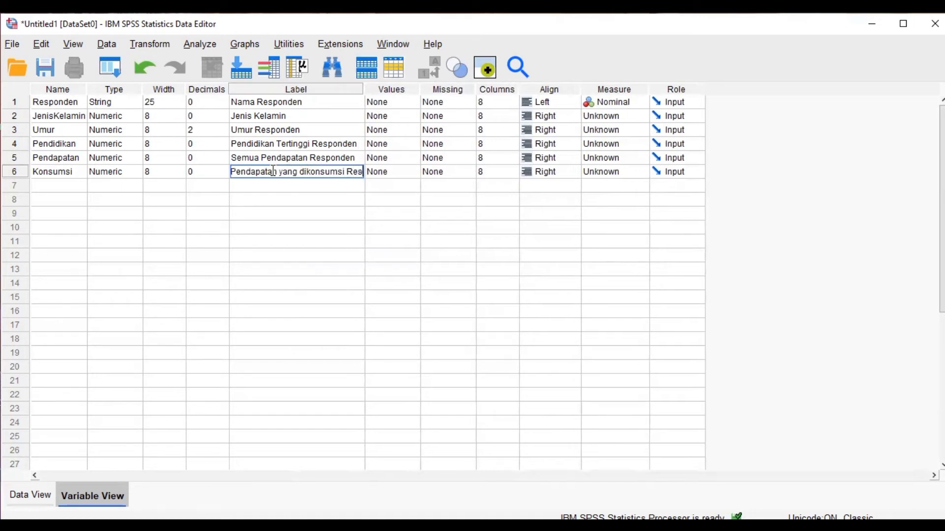
text(ponden)
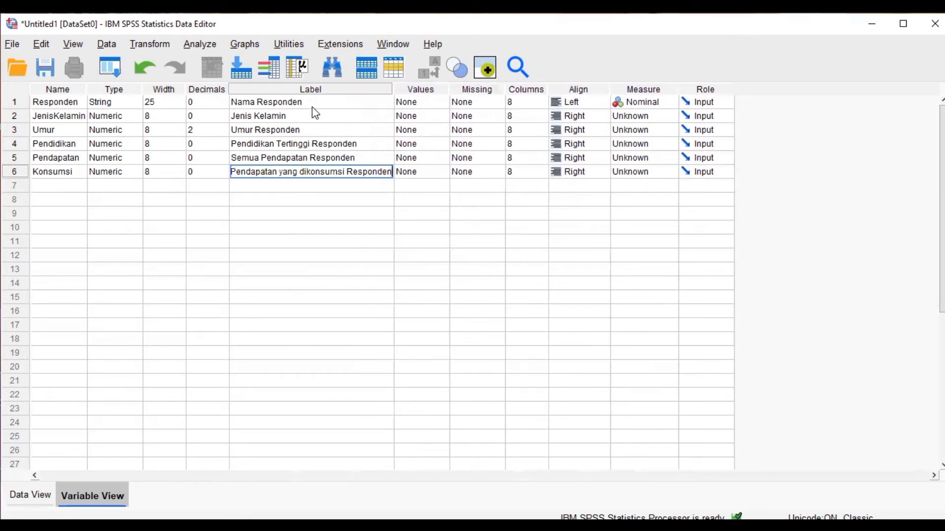
- Add a value label to the JenisKelamin variable that defines 1 as "laki-laki"
click(428, 108)
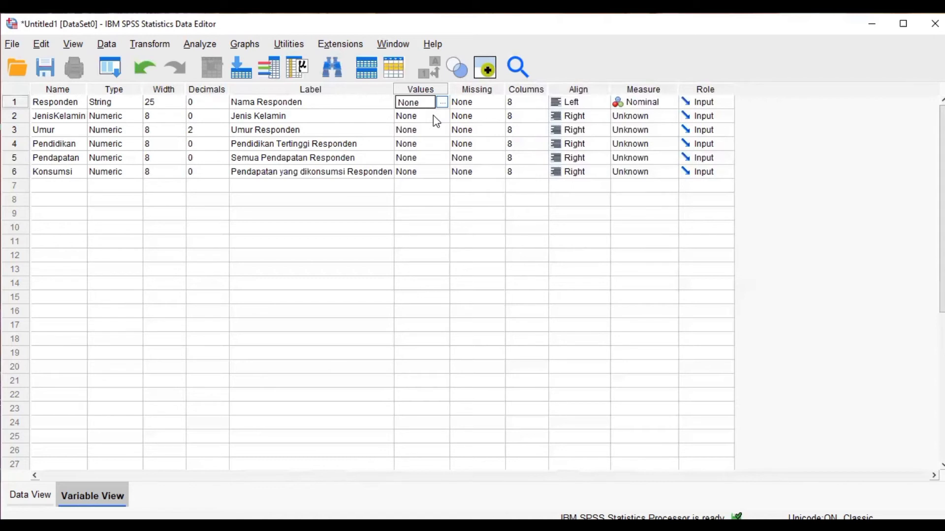
click(436, 121)
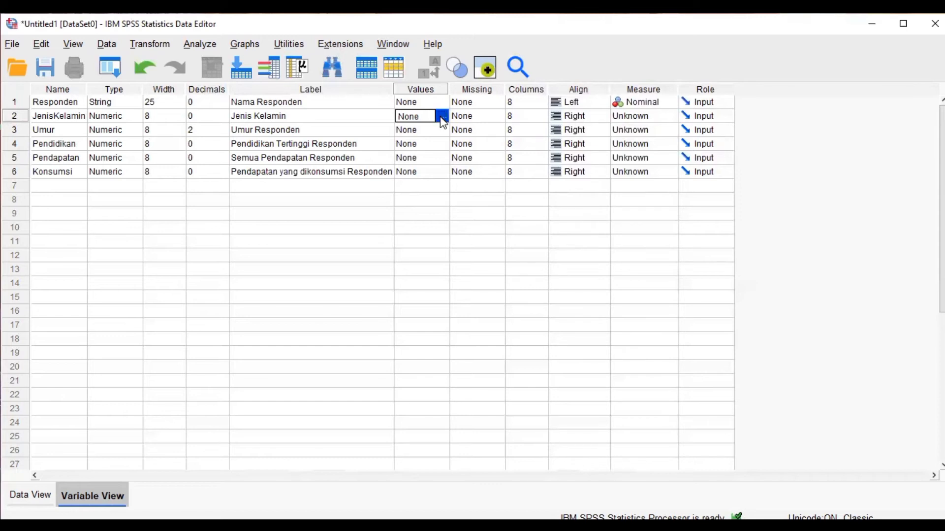
click(442, 118)
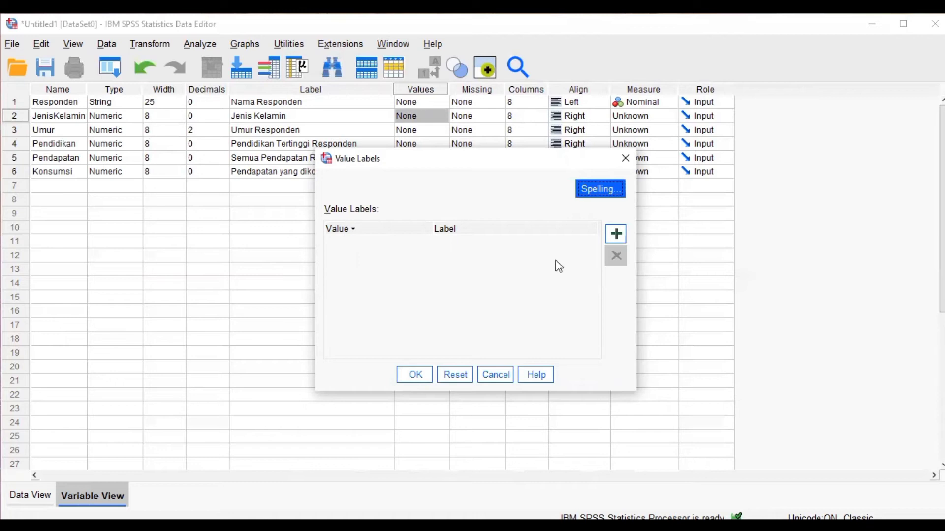
click(622, 240)
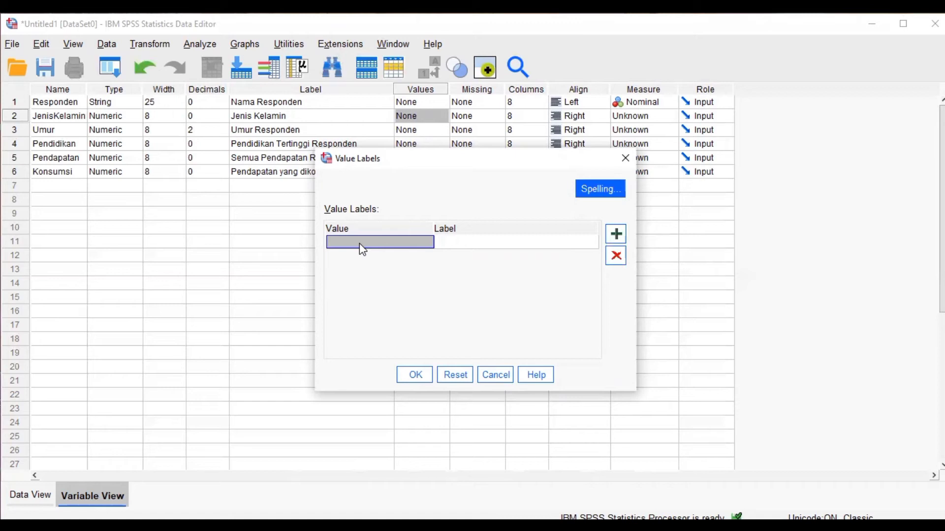
text(1)
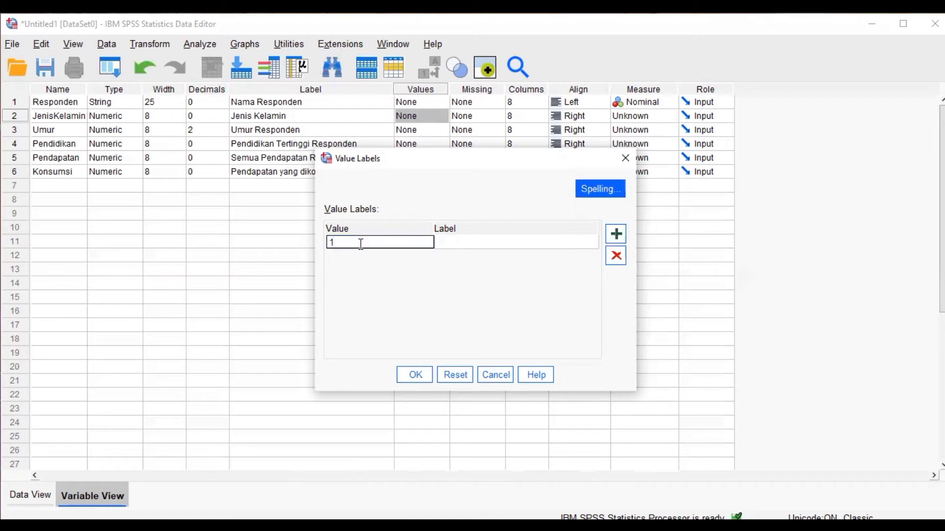
click(475, 245)
click(475, 244)
text(lak)
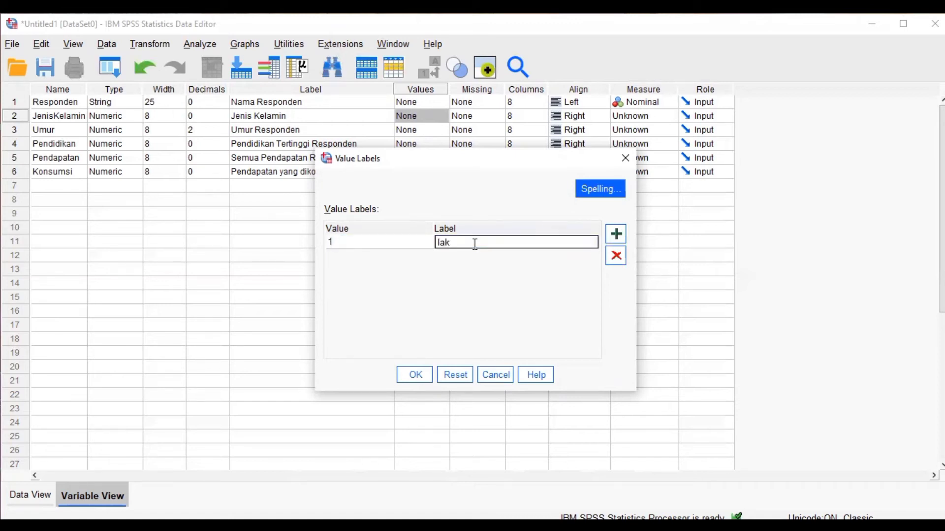
text(i-laki)
- Define value 2 of JenisKelamin as "perempuan" and apply the value labels
click(623, 240)
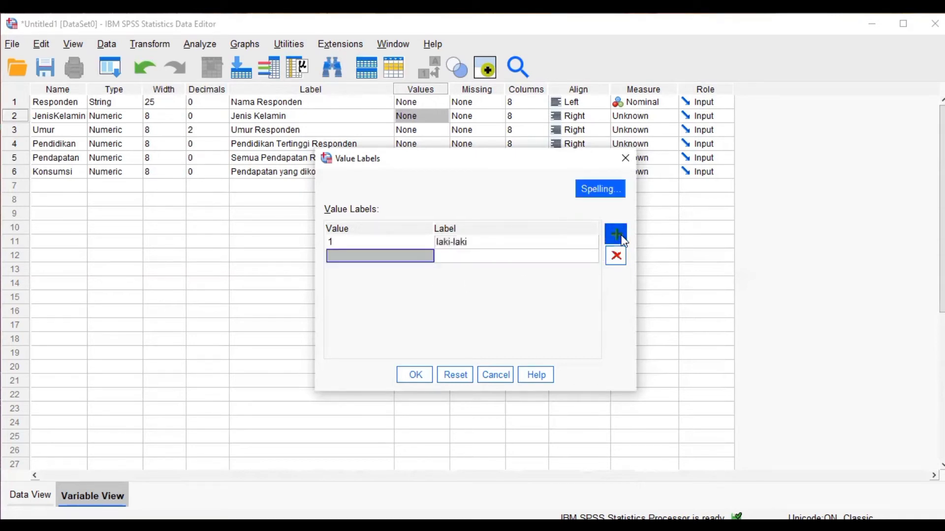
text(2)
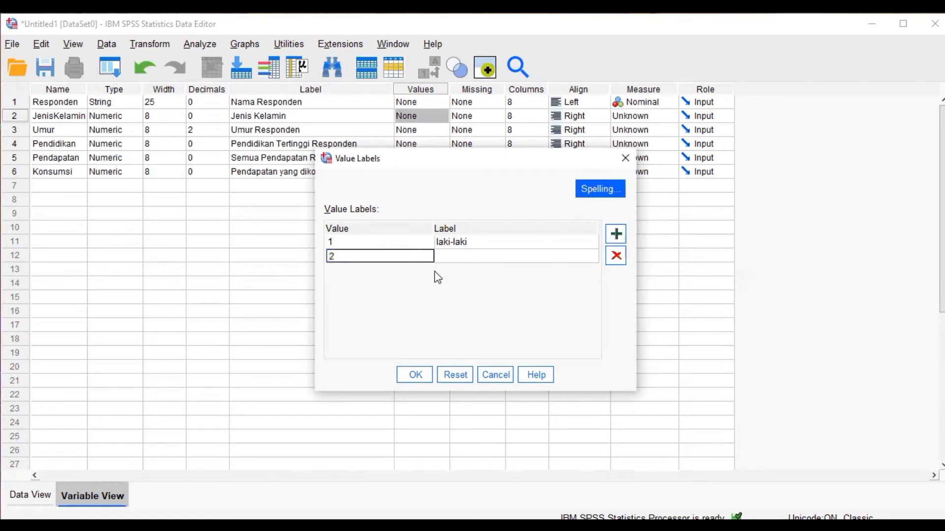
click(456, 256)
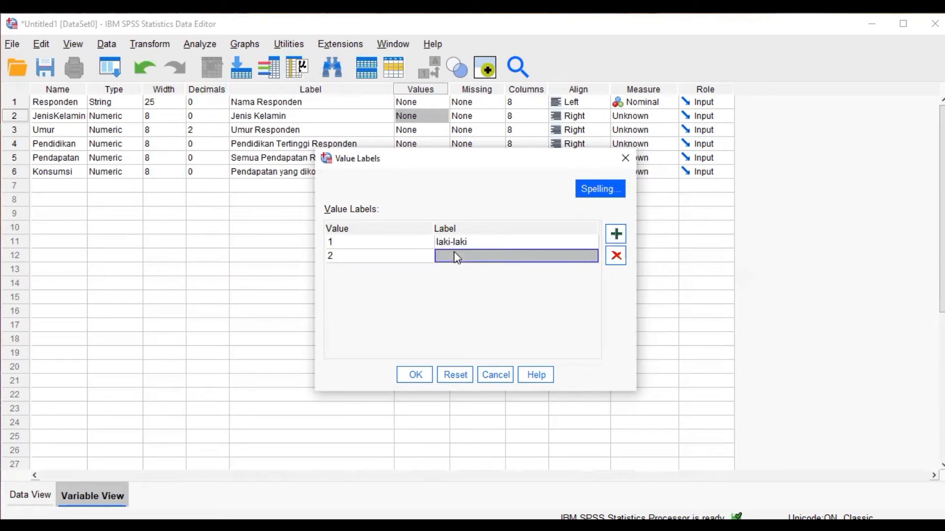
text(perempuan)
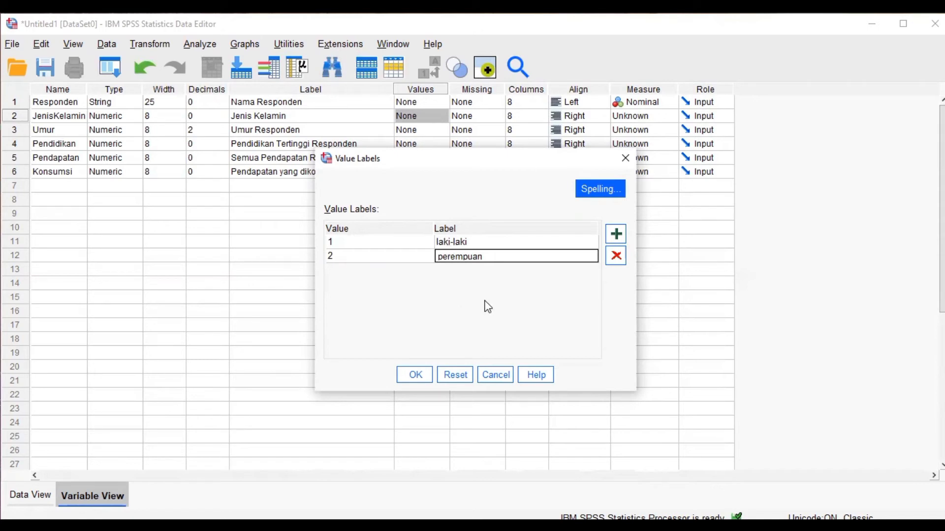
click(420, 376)
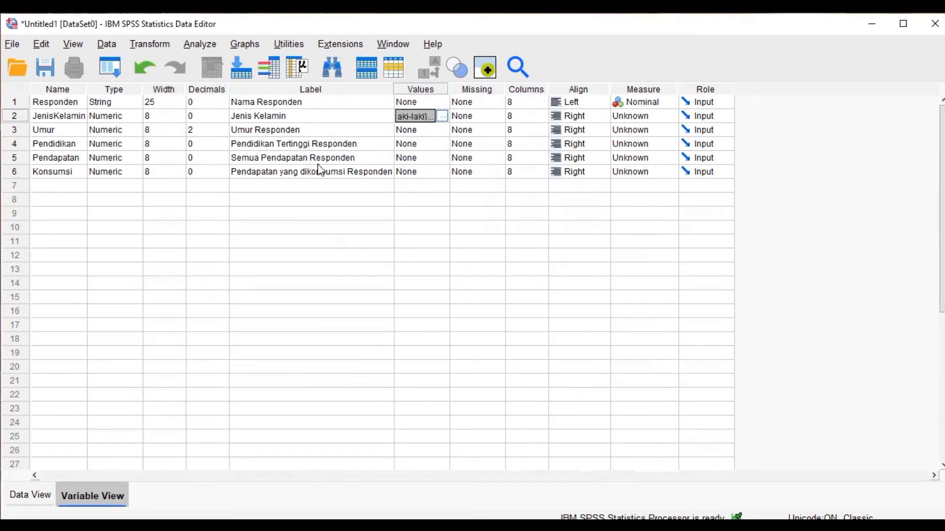
- Add a value label to the Pendidikan variable that defines 1 as "SD"
click(445, 144)
click(445, 145)
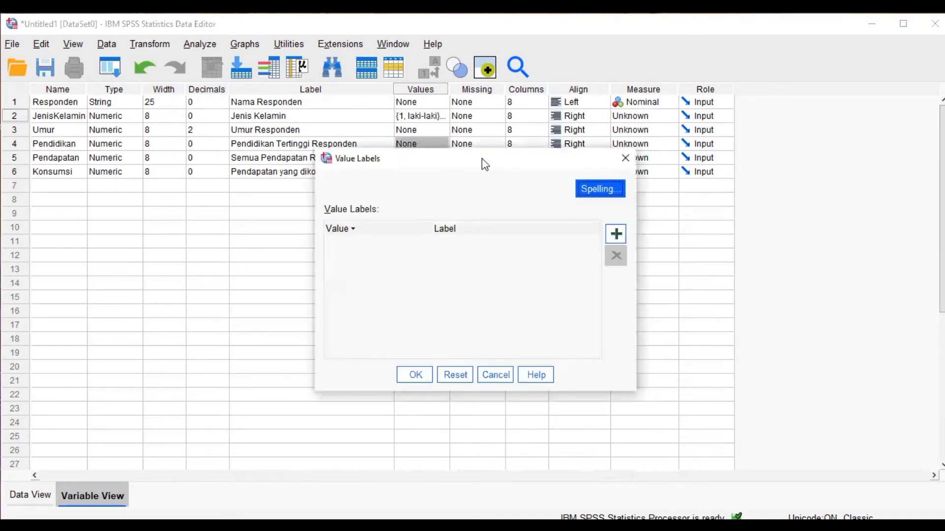
click(622, 234)
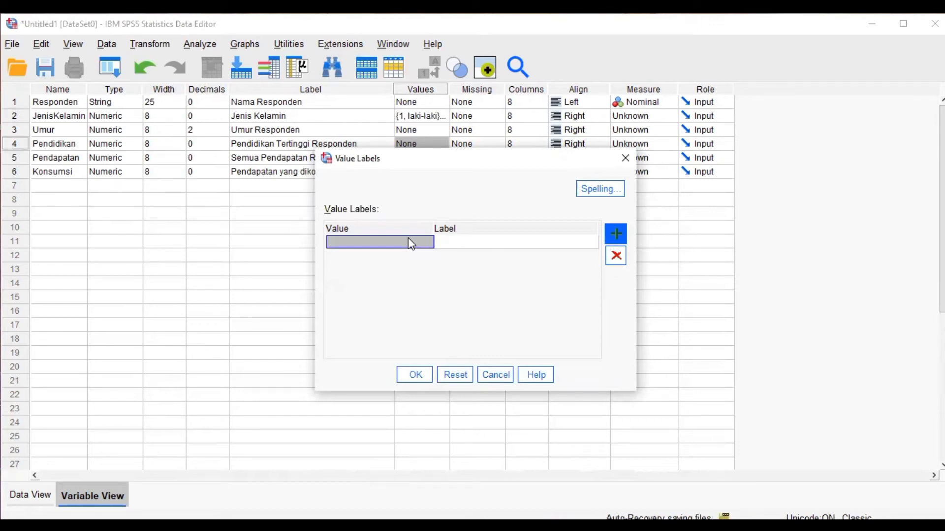
text(1)
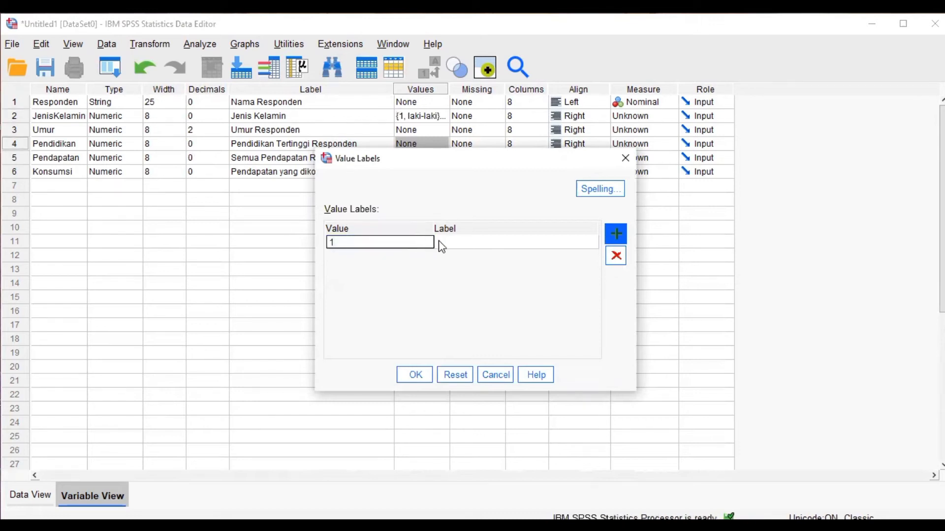
click(448, 244)
text(SD)
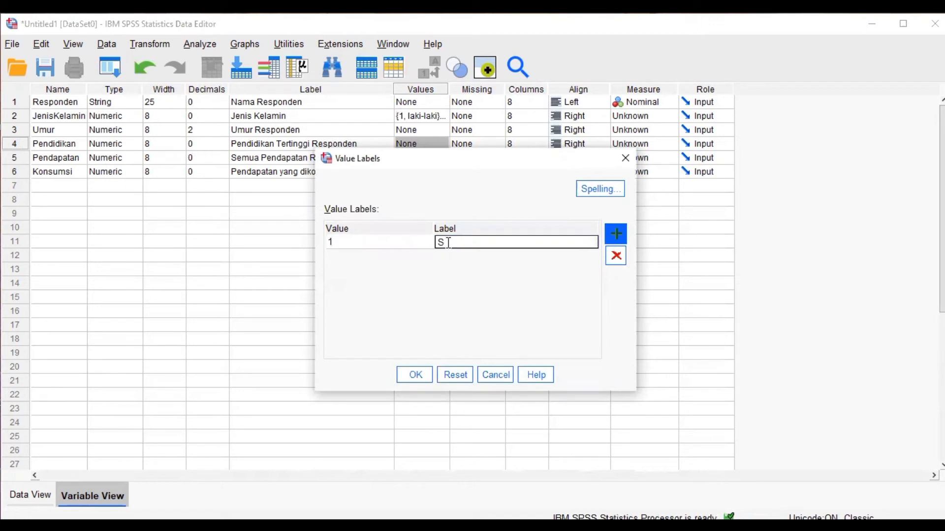
- Add Pendidikan value labels defining 2 as "SLTP" and 3 as "SLTA"
click(615, 235)
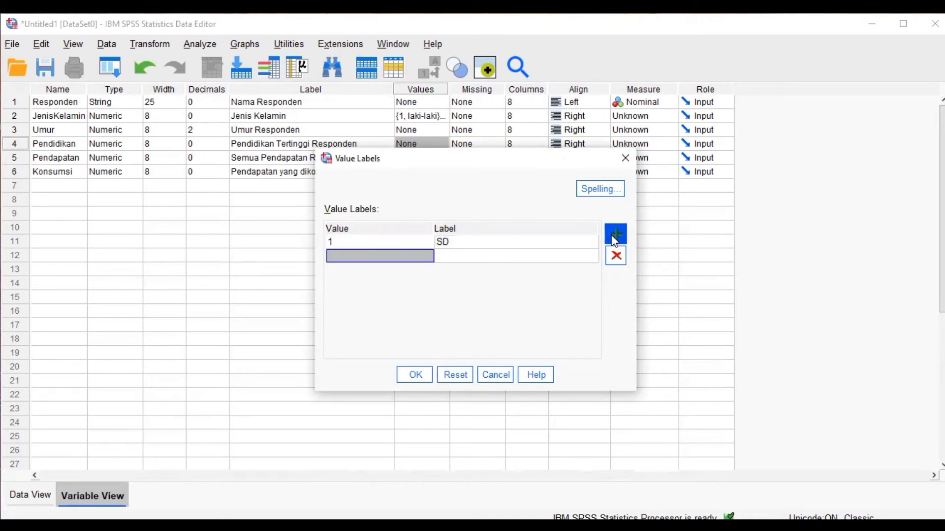
text(2)
click(537, 257)
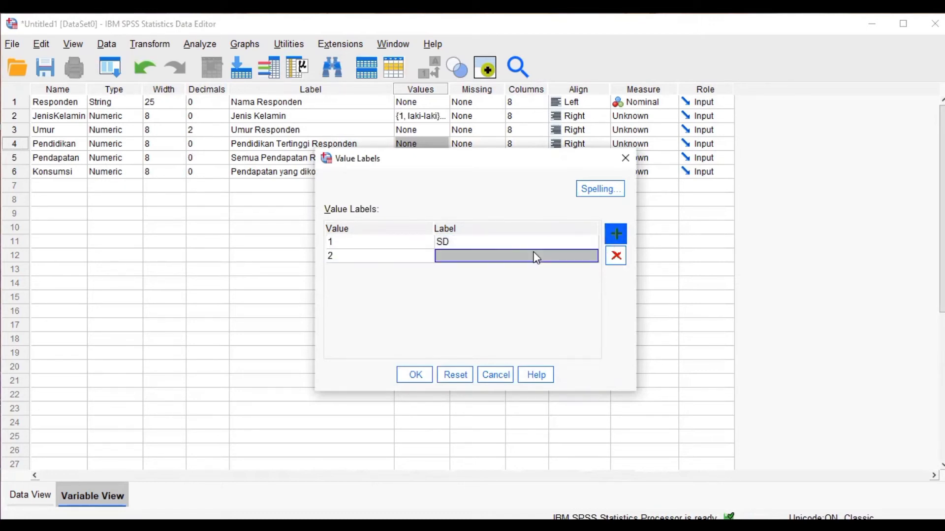
text(SLTP)
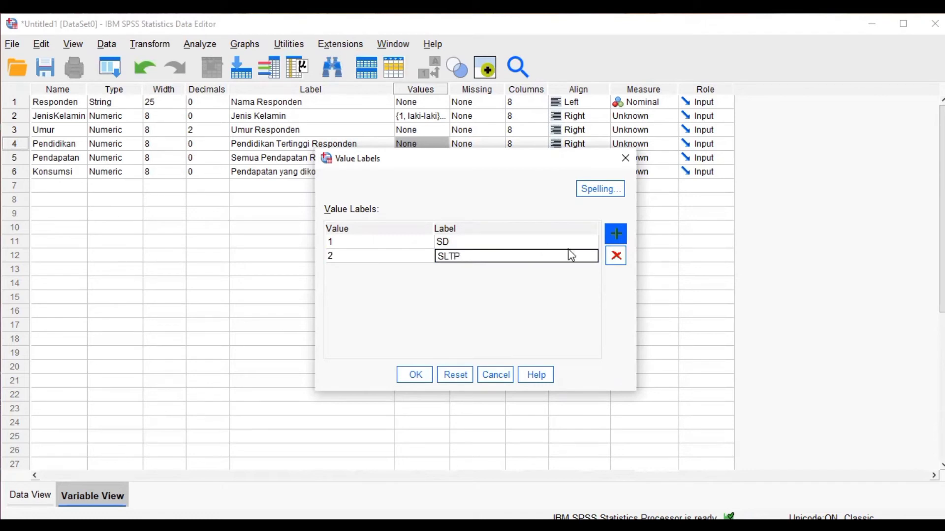
click(621, 237)
text(3)
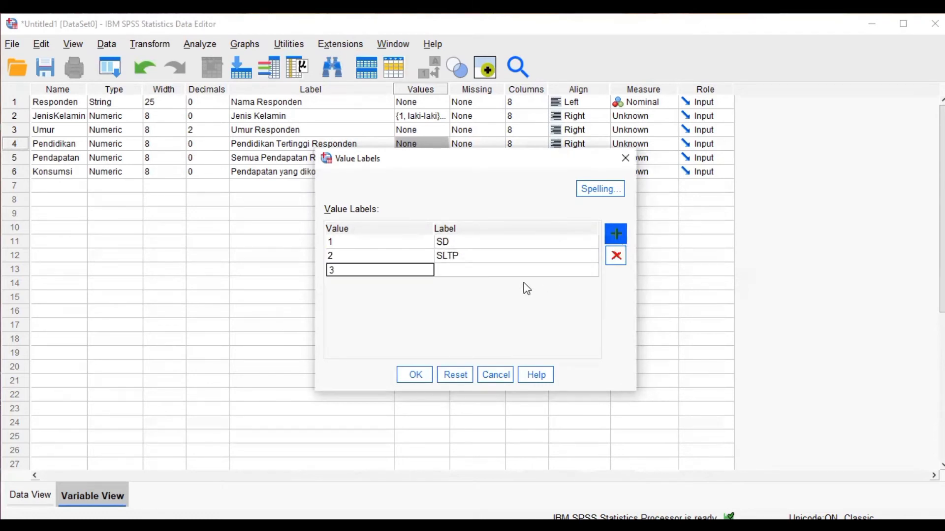
click(510, 274)
text(SLTA)
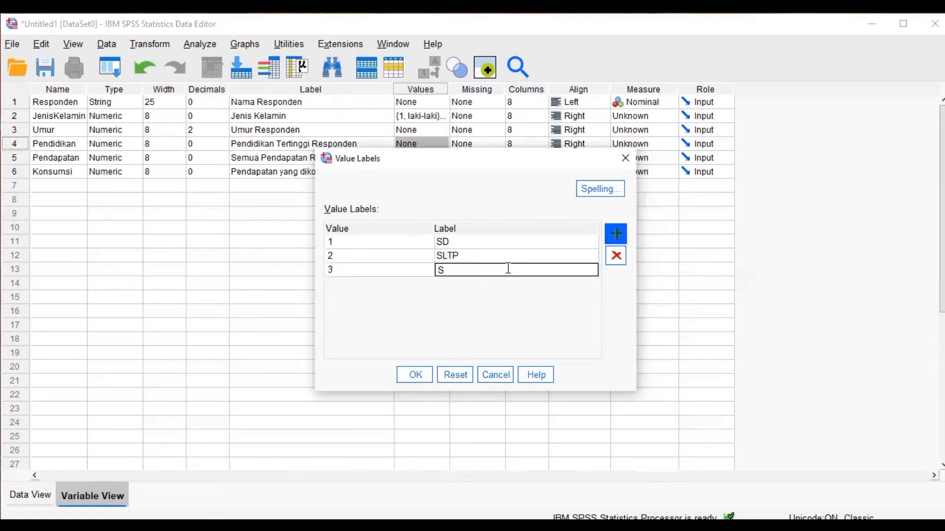
- Define Pendidikan values 4 as "S1" and 5 as "S2", and apply the value labels
click(619, 238)
text(4)
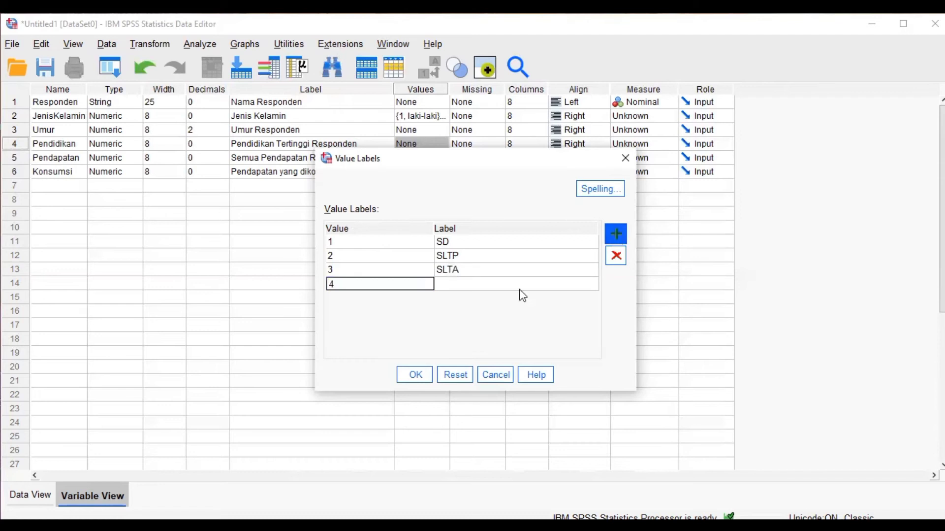
click(509, 285)
text(S1)
click(622, 234)
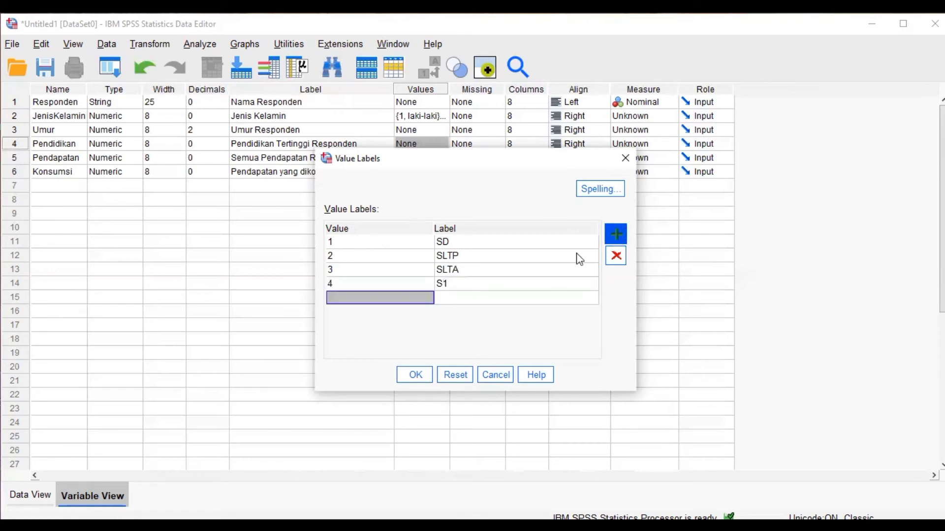
text(5)
click(463, 299)
text(2)
key(BackSpace)
text(S2)
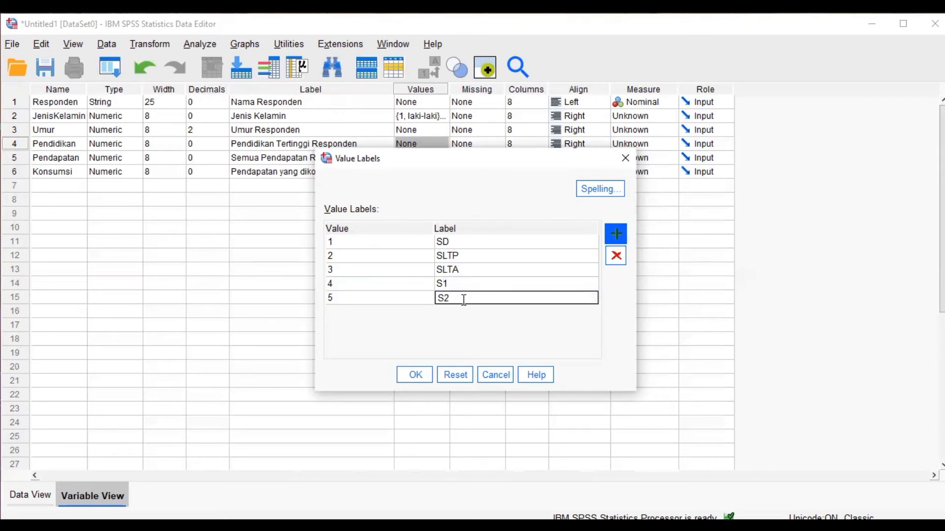
click(424, 376)
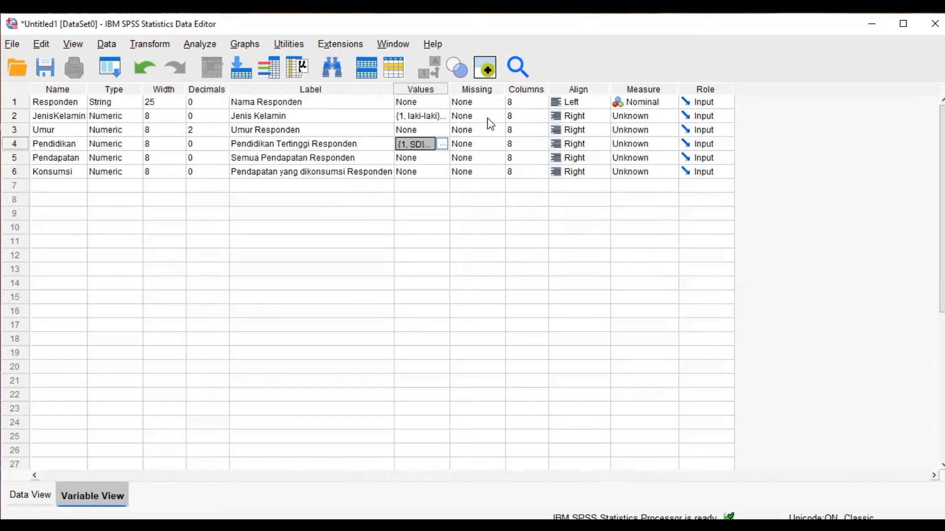
- Set 99999 as a discrete missing value for the Pendapatan variable
click(496, 159)
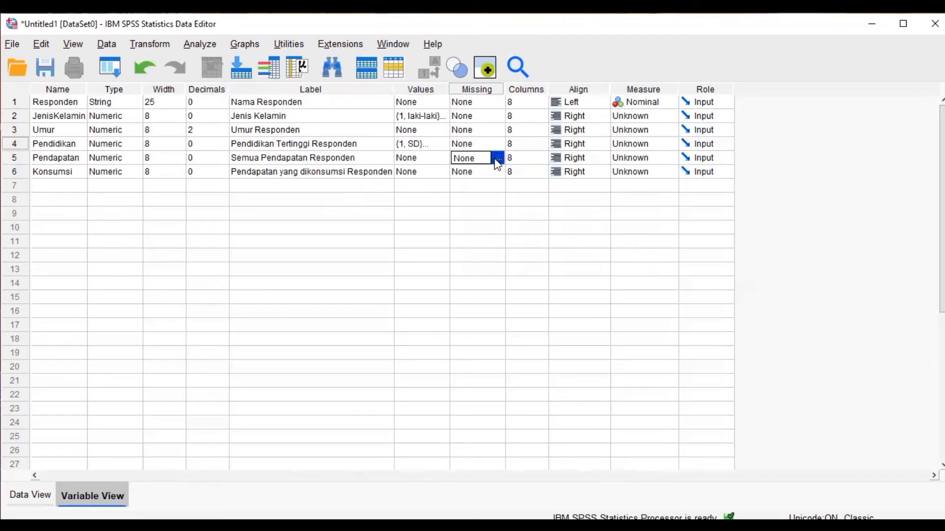
click(497, 159)
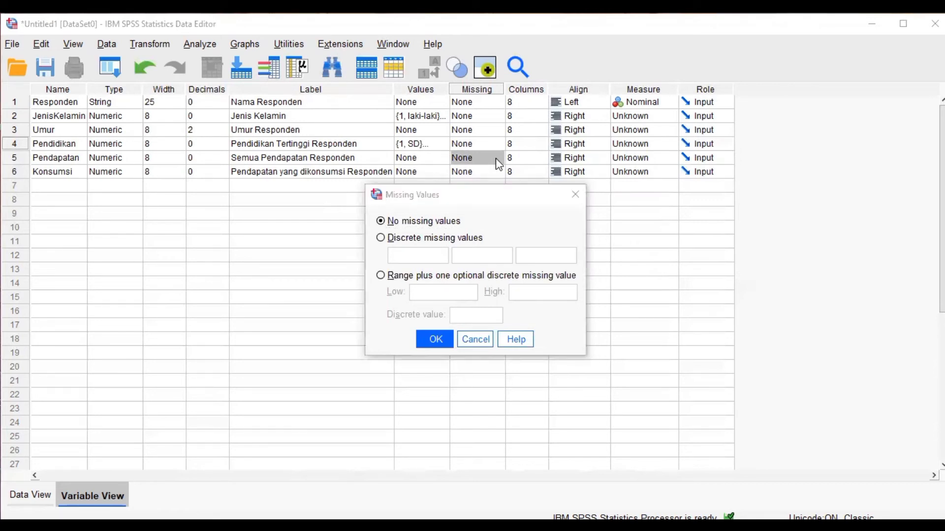
click(480, 222)
click(443, 238)
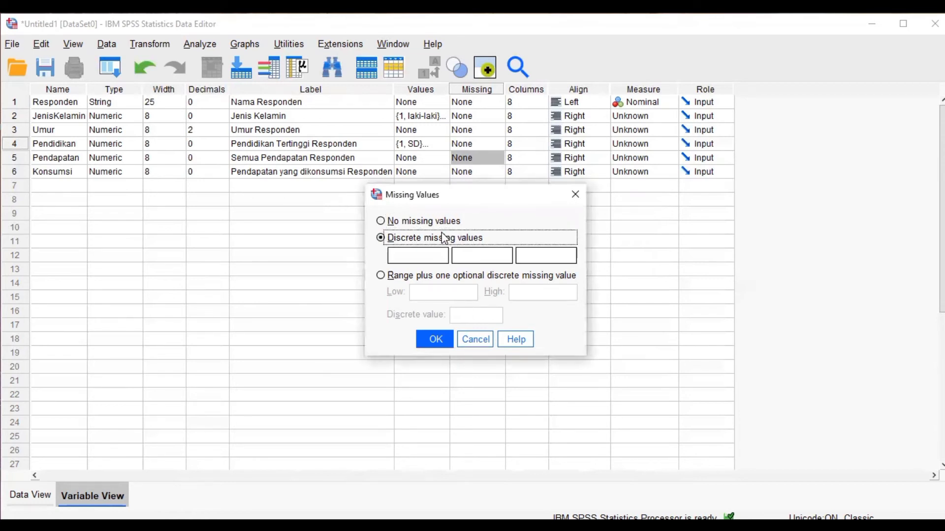
click(423, 255)
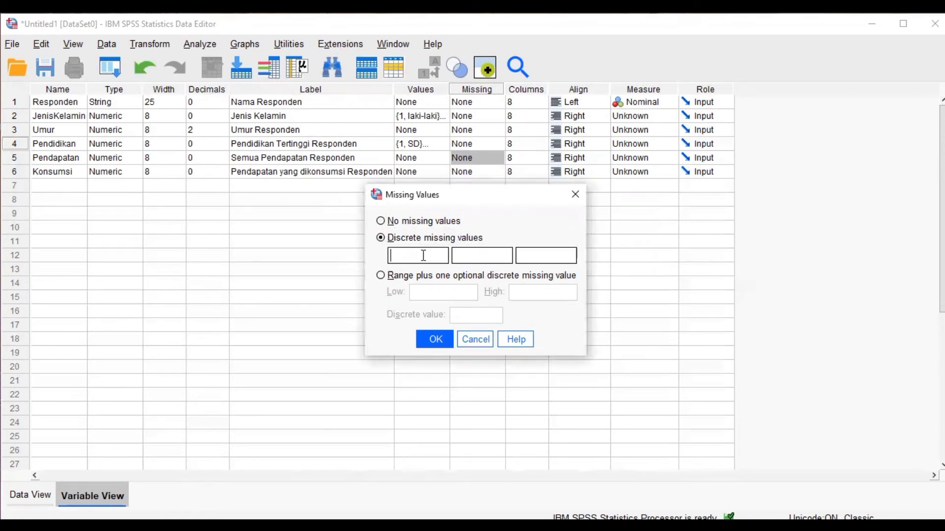
text(99999)
click(435, 340)
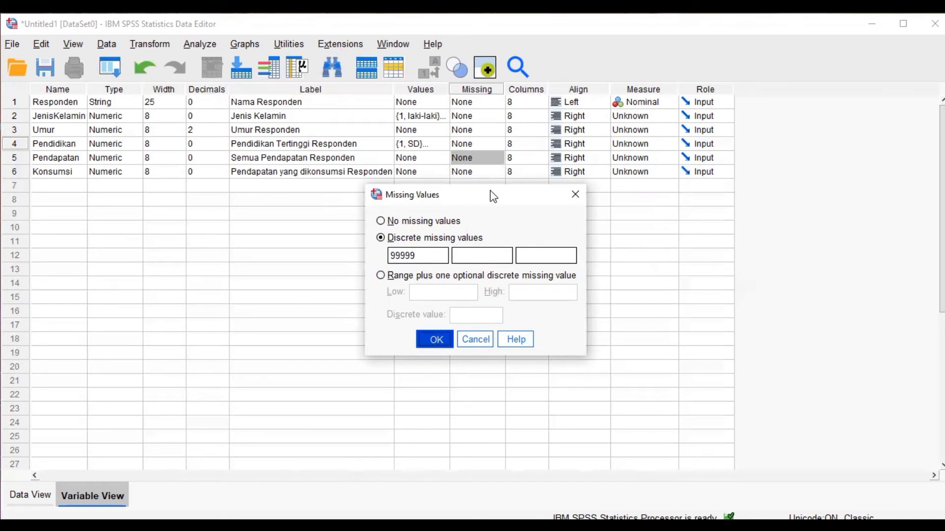
- Set 99999 as a discrete missing value for the Konsumsi variable
click(494, 172)
click(498, 171)
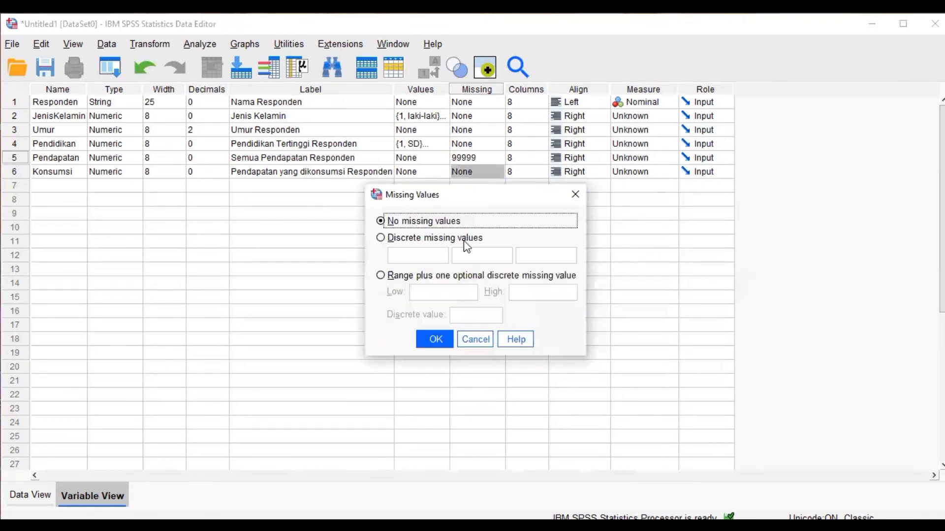
click(422, 241)
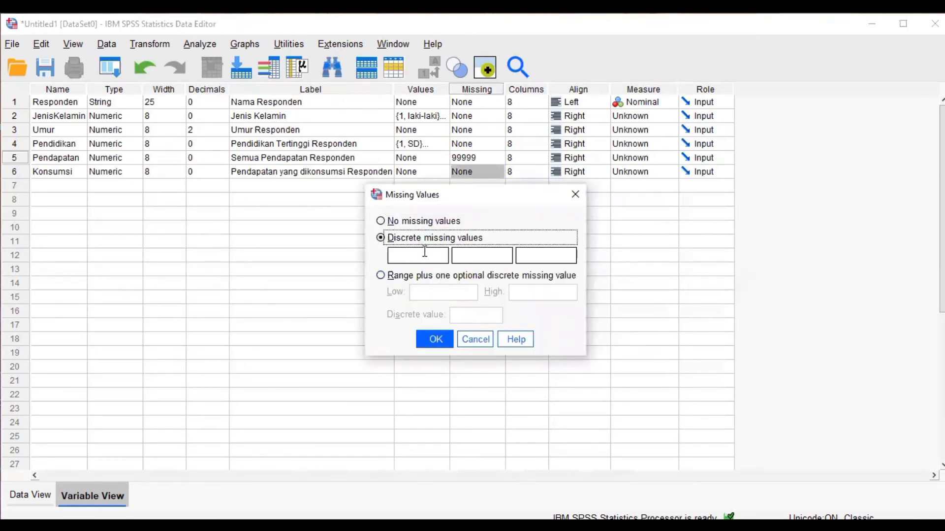
click(425, 252)
text(99)
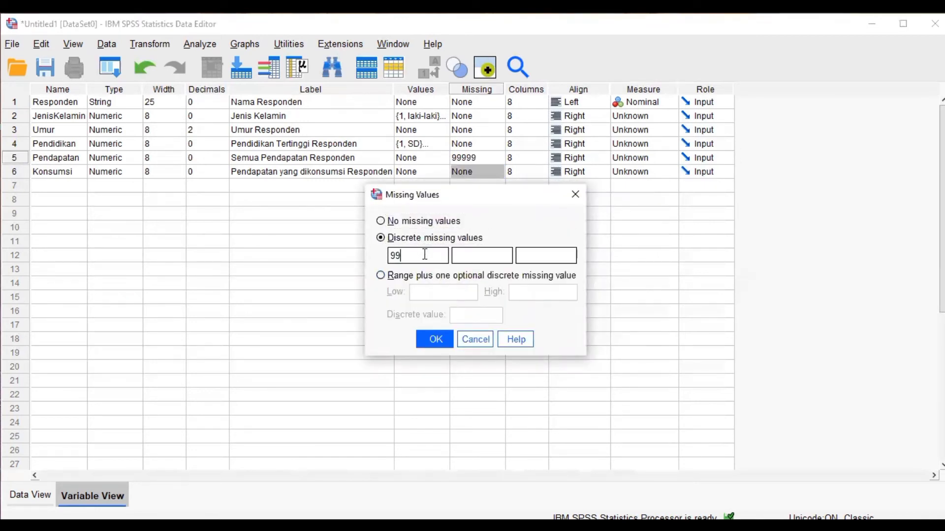
text(999)
key(BackSpace)
text(999)
click(434, 337)
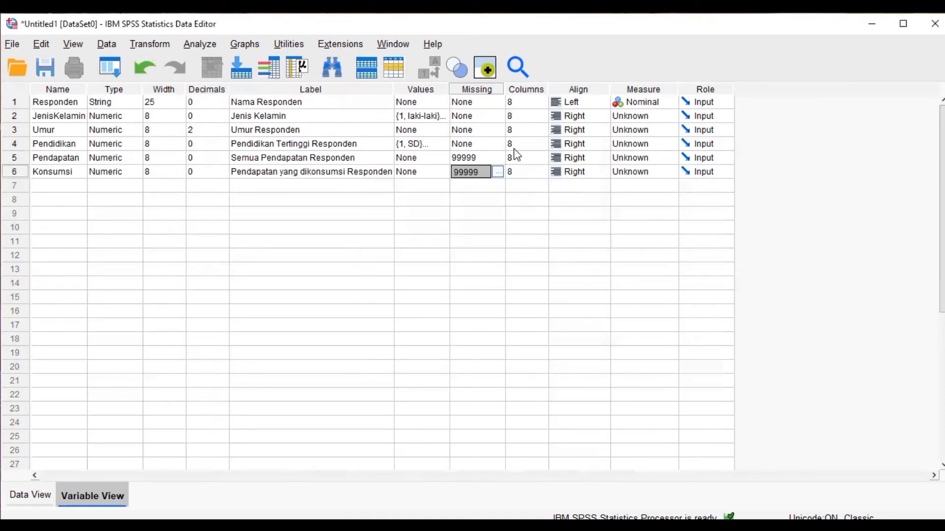
- Set the display column width of the Responden variable to 15
click(537, 105)
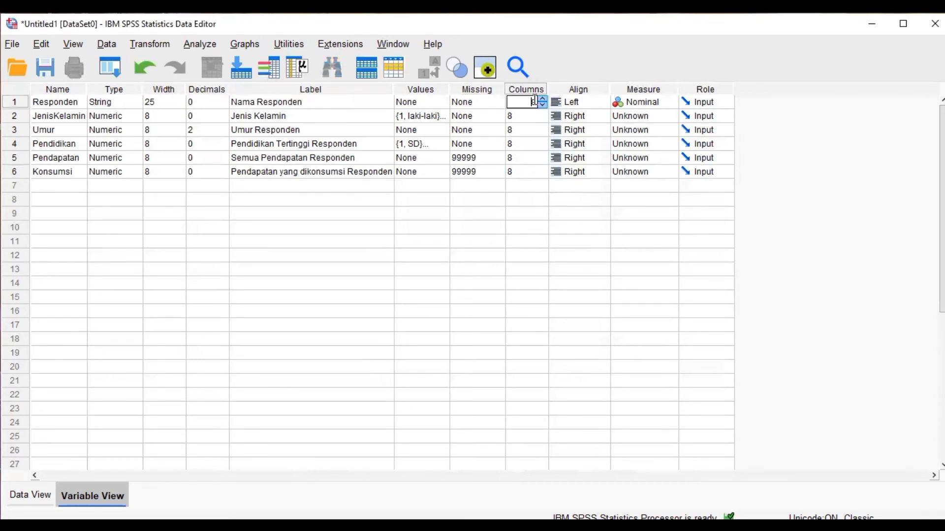
key(BackSpace)
text(16)
key(BackSpace)
text(5)
click(539, 116)
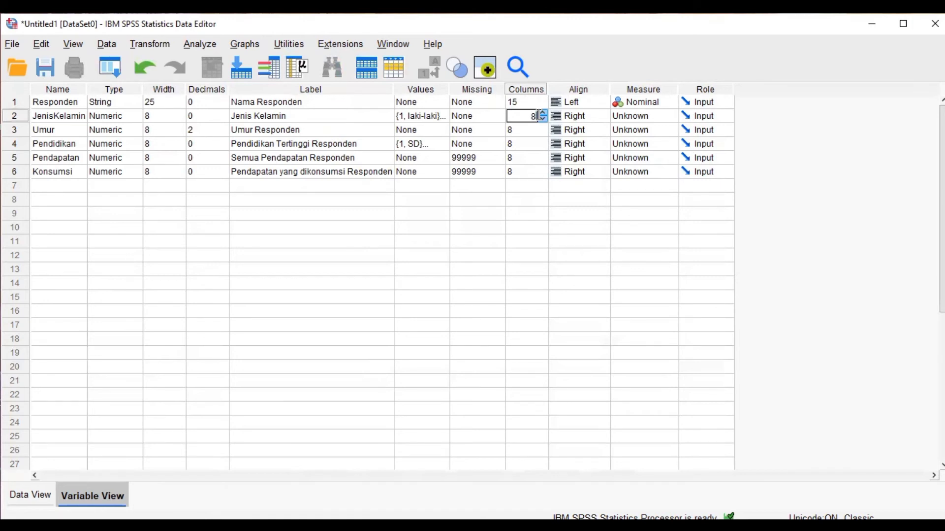
- Set the display column width of the JenisKelamin variable to 16 and its alignment to Center
key(BackSpace)
text(16)
click(592, 119)
click(602, 117)
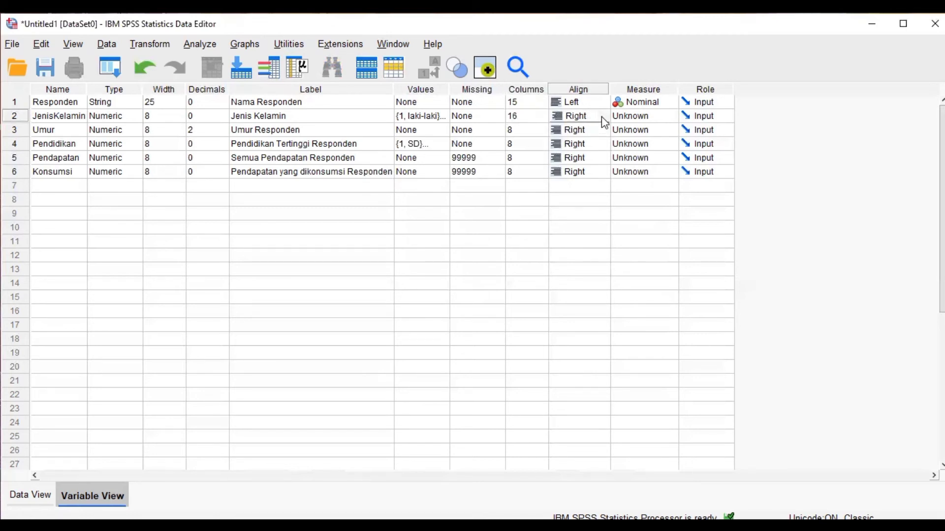
click(603, 117)
click(595, 154)
- Set the alignment of the Umur and Pendidikan variables to Center
click(603, 133)
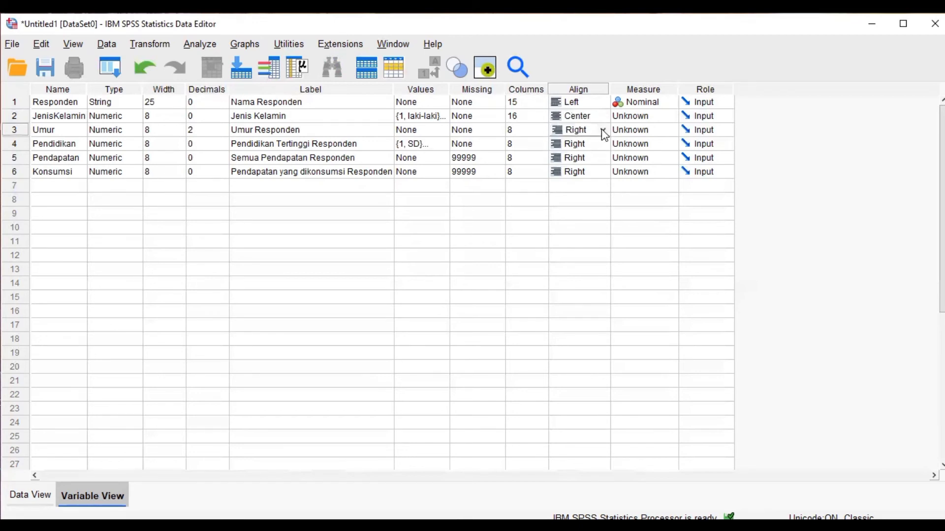
click(603, 131)
click(594, 170)
click(592, 147)
click(605, 146)
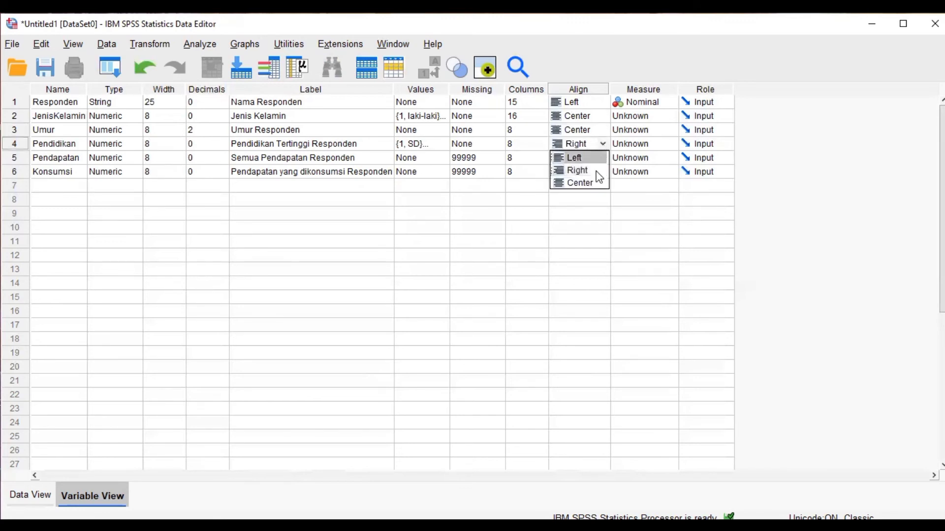
click(599, 183)
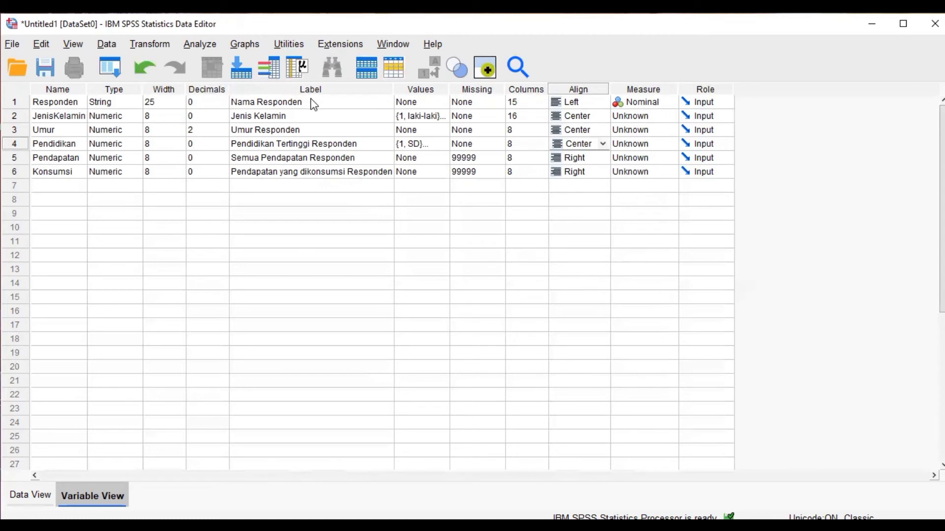
- Set the measurement level of the JenisKelamin variable to Nominal
double_click(659, 119)
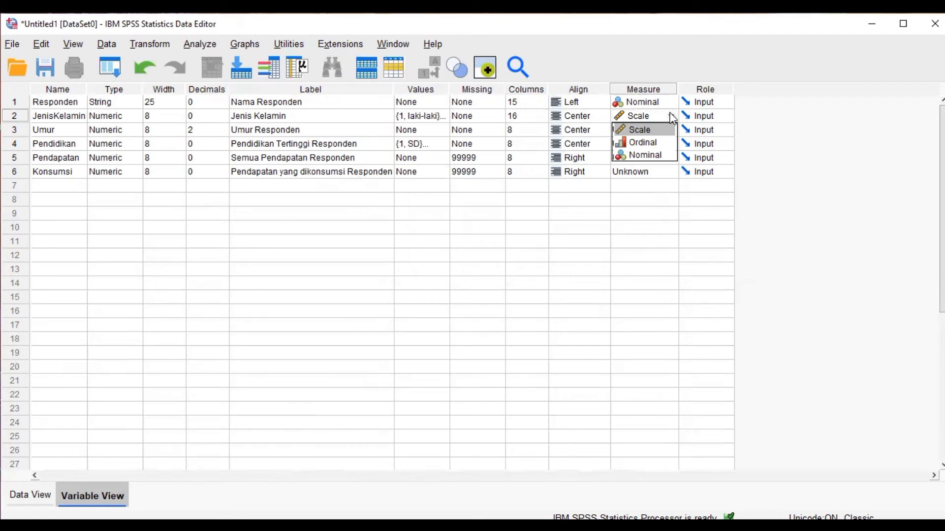
click(672, 119)
click(672, 119)
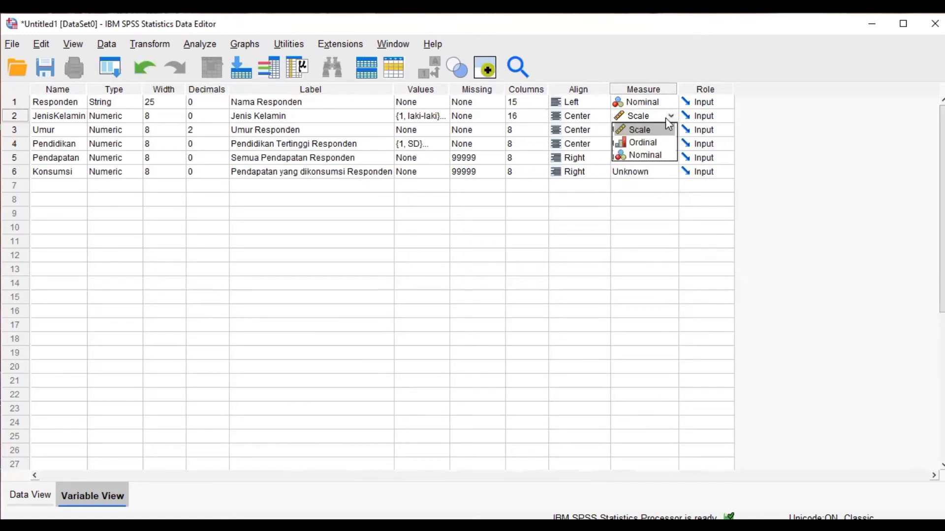
click(657, 153)
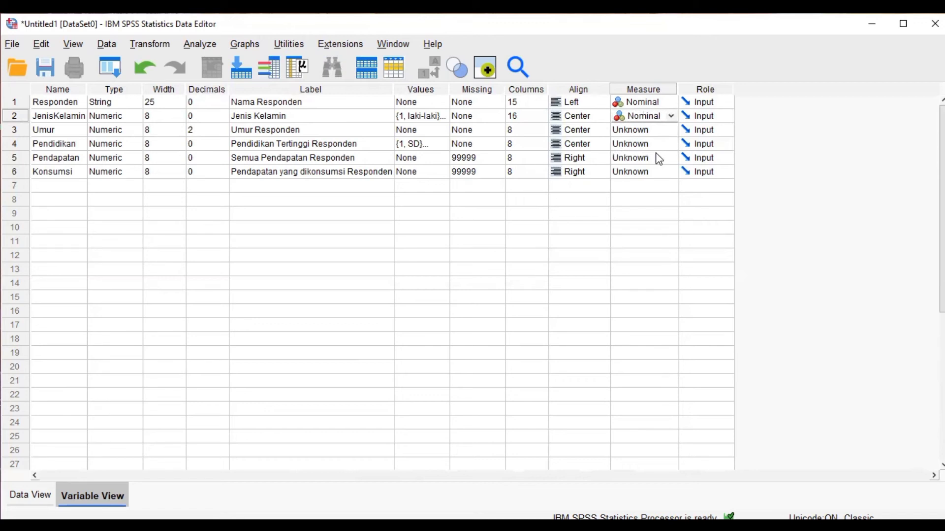
- Set the measurement level of Umur to Scale and of Pendidikan to Ordinal
click(671, 131)
click(672, 131)
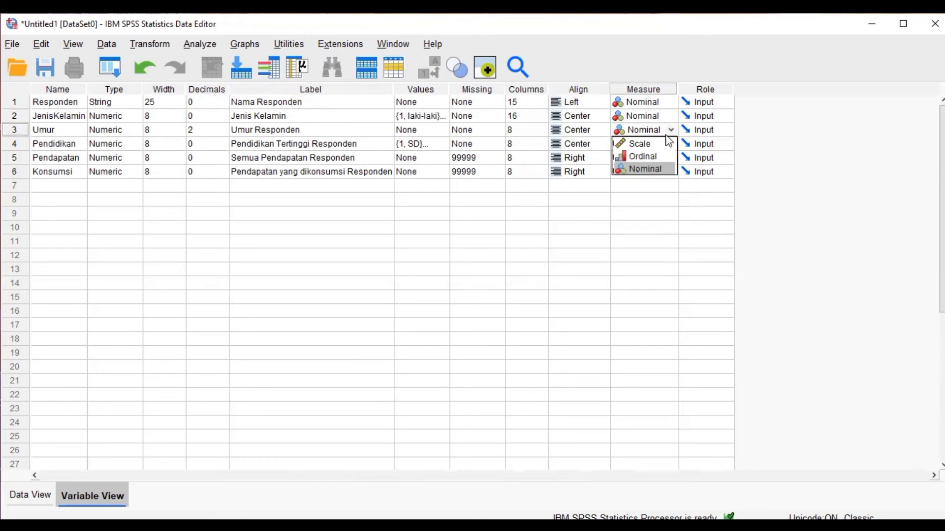
click(663, 143)
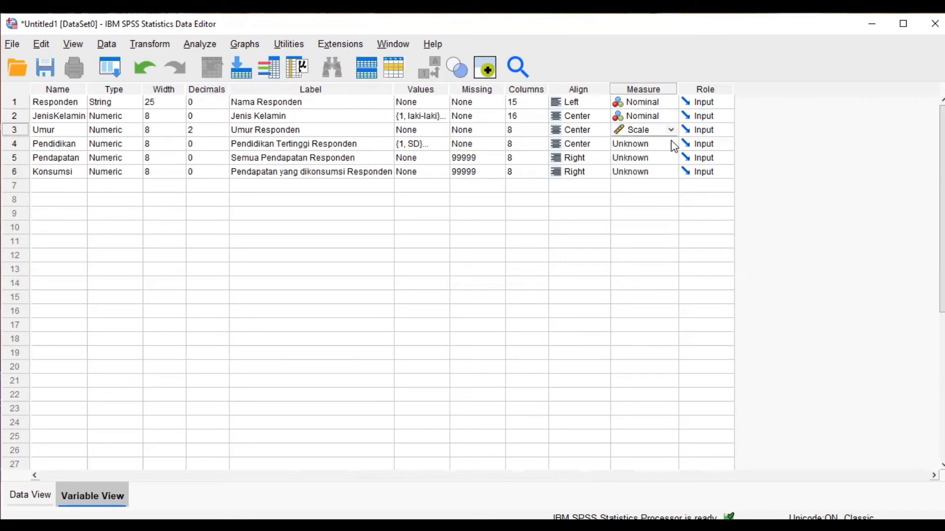
click(674, 146)
click(674, 146)
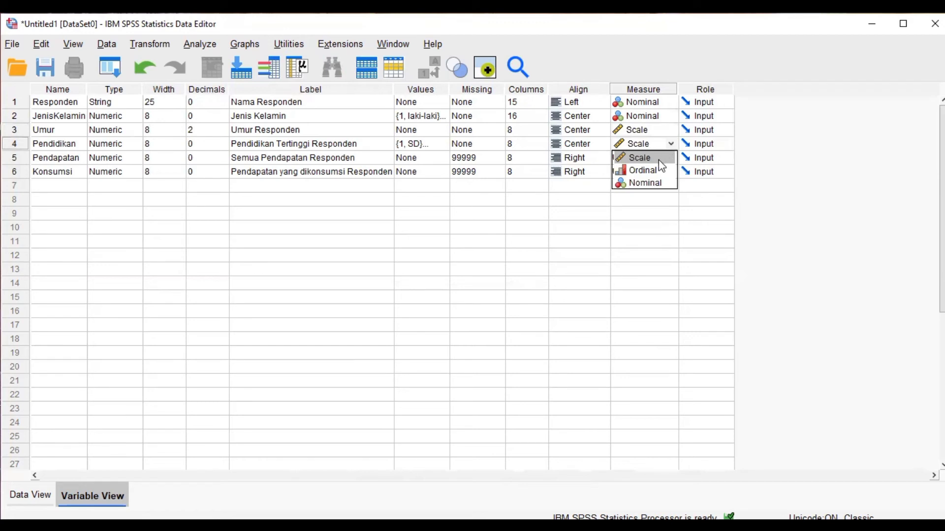
click(658, 172)
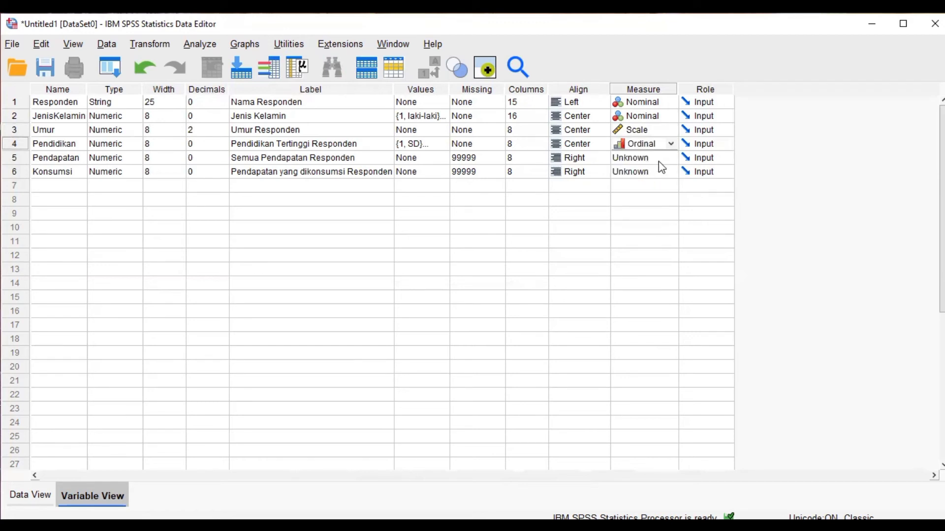
- Set the measurement level of the Pendapatan and Konsumsi variables to Scale
click(671, 161)
click(671, 161)
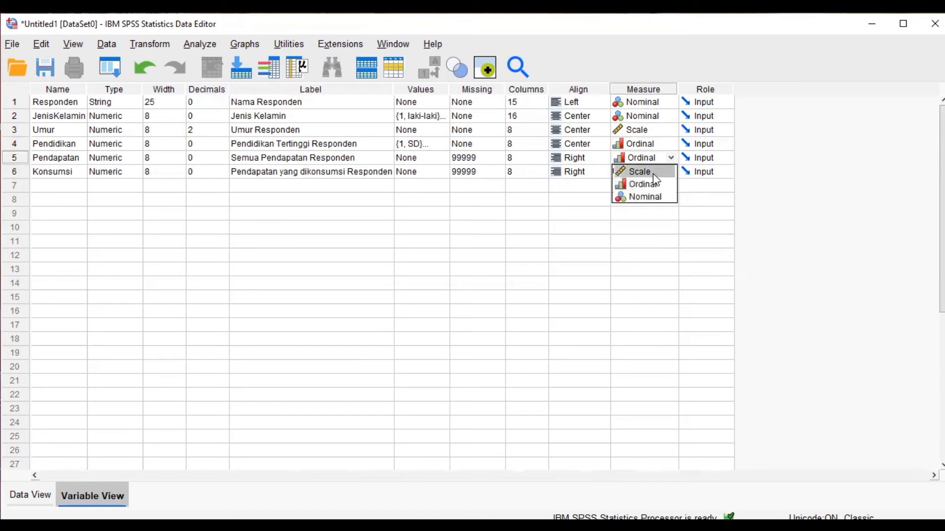
click(653, 175)
click(670, 172)
click(672, 174)
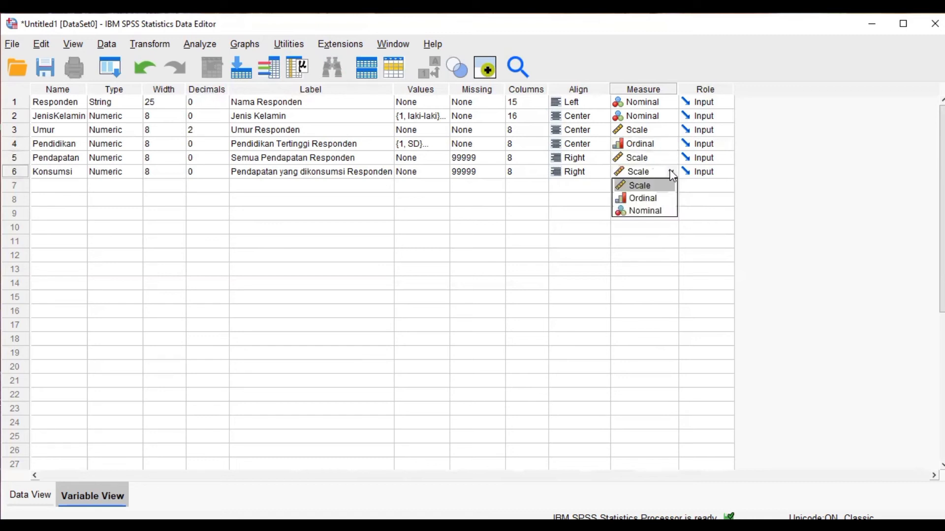
click(659, 187)
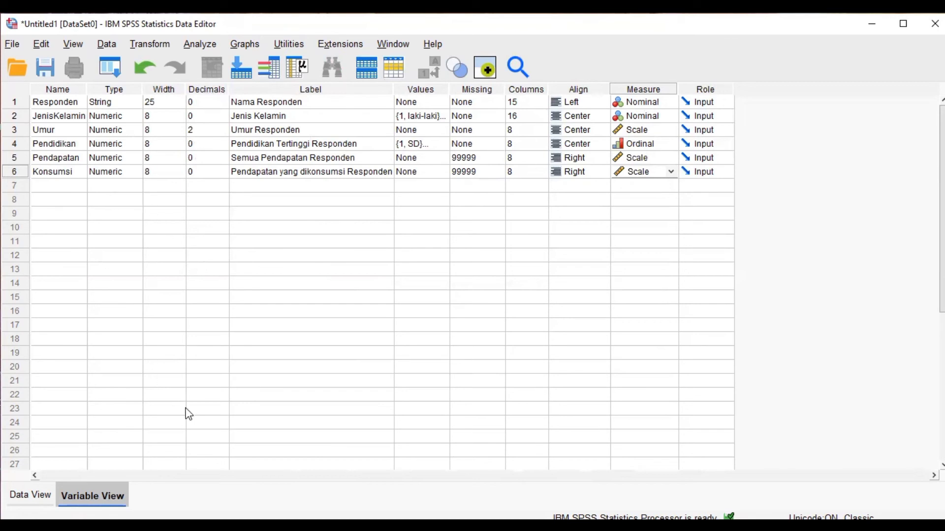
- Widen the Umur to Konsumsi columns in the data grid to fit their names, and paste the copied survey data from the first Responden cell
click(42, 499)
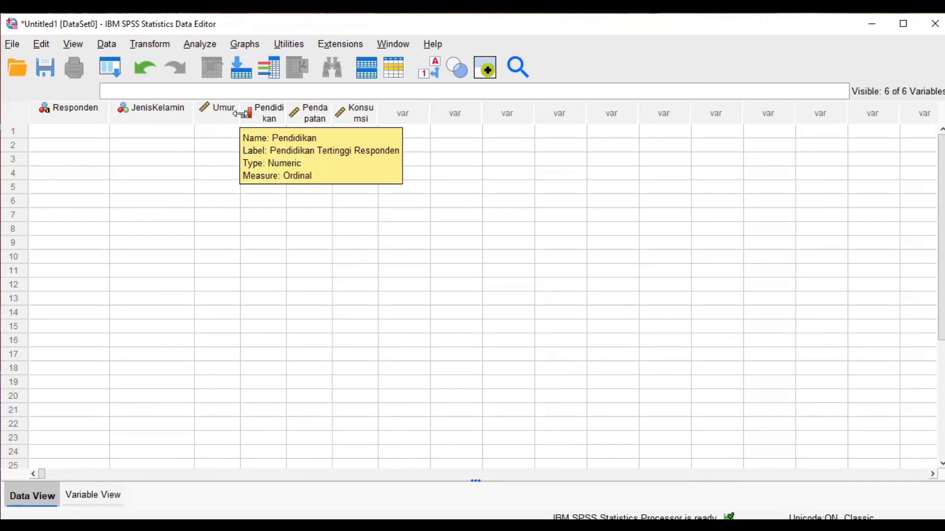
drag(240, 114, 456, 120)
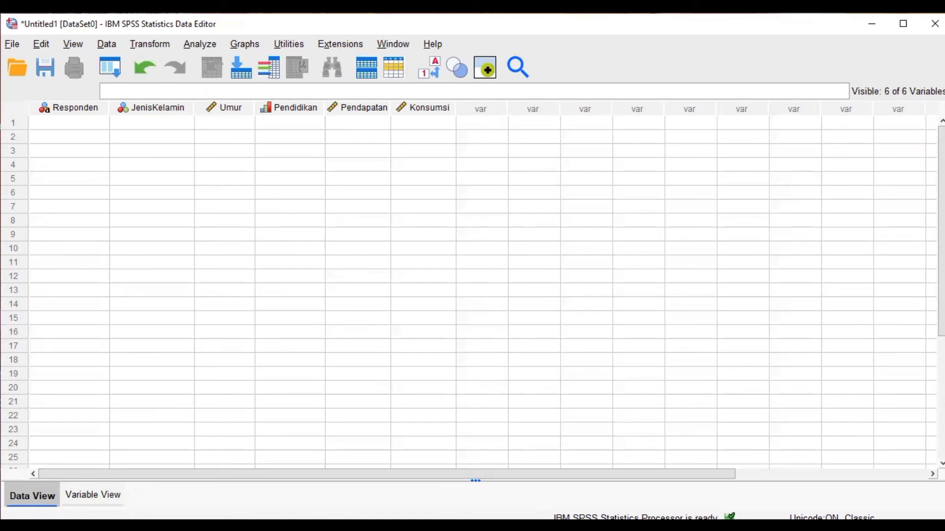
key(alt+Tab)
click(89, 123)
right_click(89, 123)
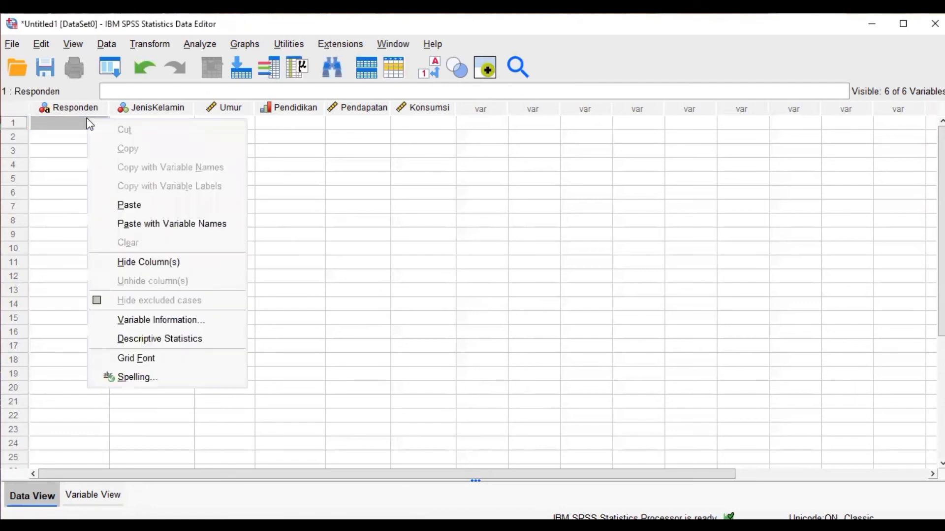
click(157, 205)
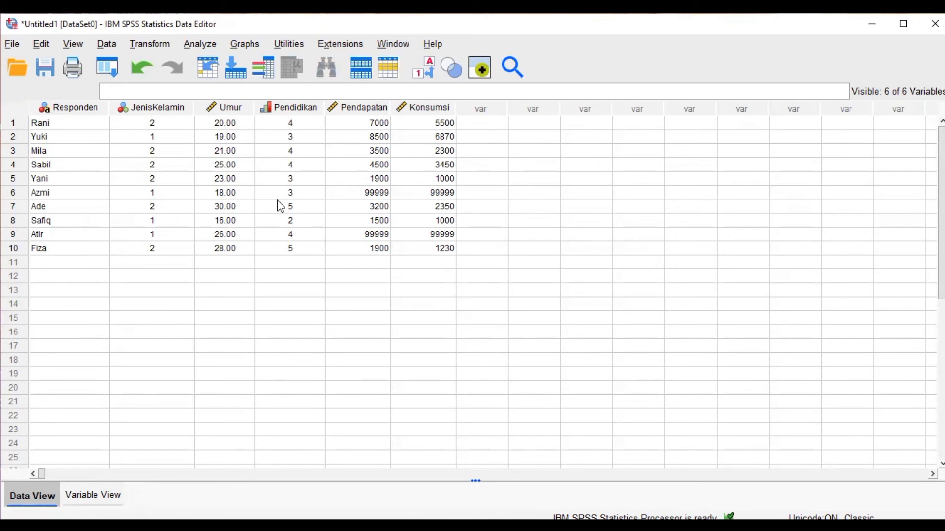
- Save the dataset in Documents as an SPSS Statistics file named "Untitled1" followed by the author's short name and 1
click(12, 46)
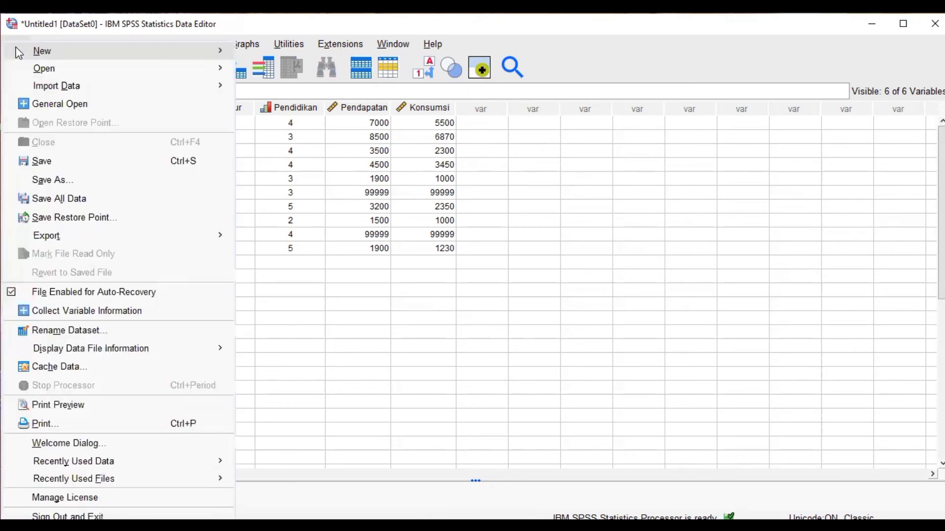
click(120, 181)
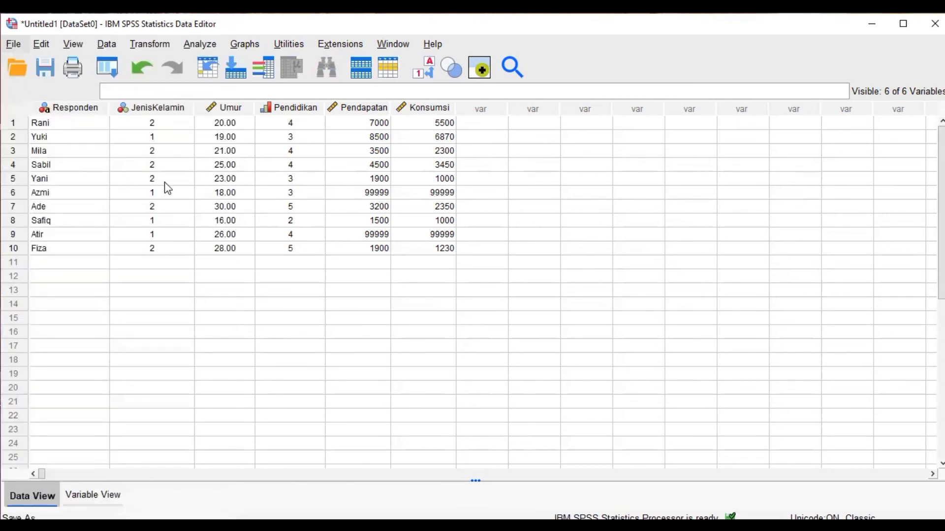
click(370, 326)
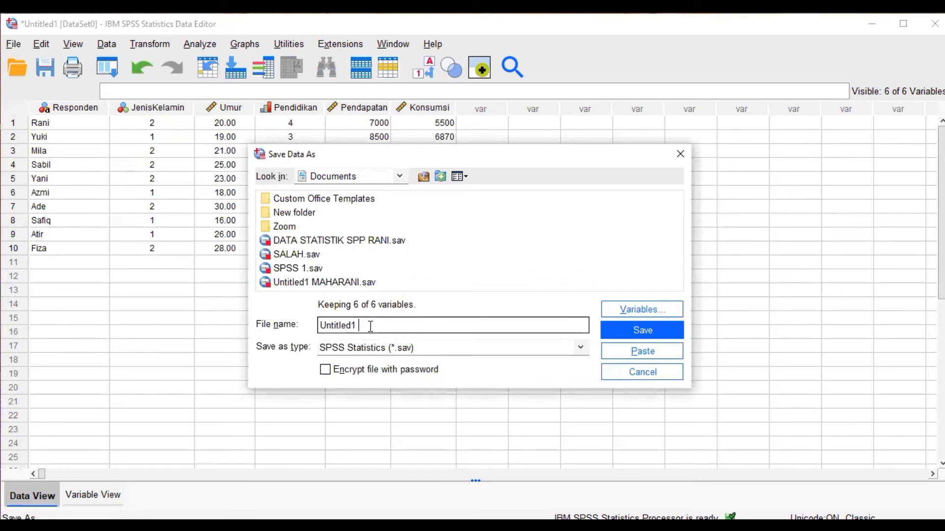
text(RANI1)
click(631, 336)
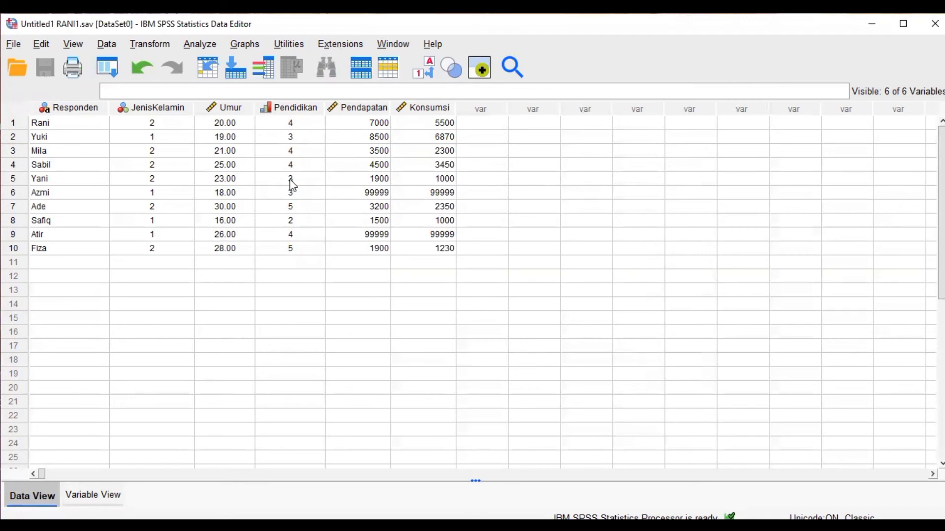
- Start a Descriptives analysis with Umur, Pendapatan and Konsumsi as its variables
click(212, 49)
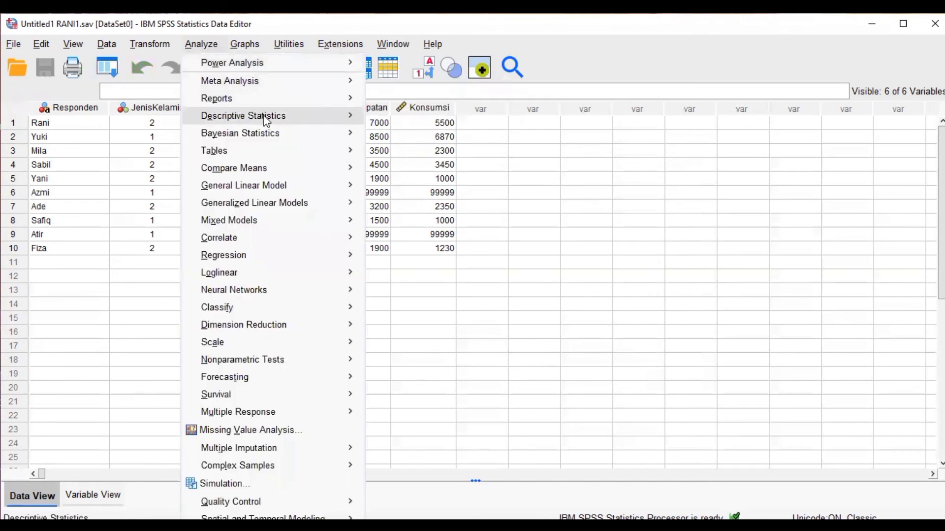
mouse_move(280, 139)
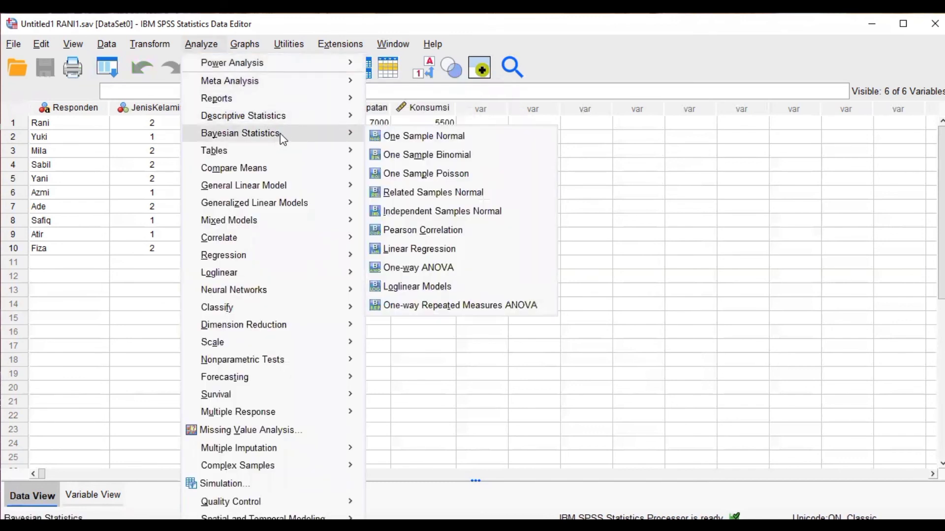
mouse_move(292, 125)
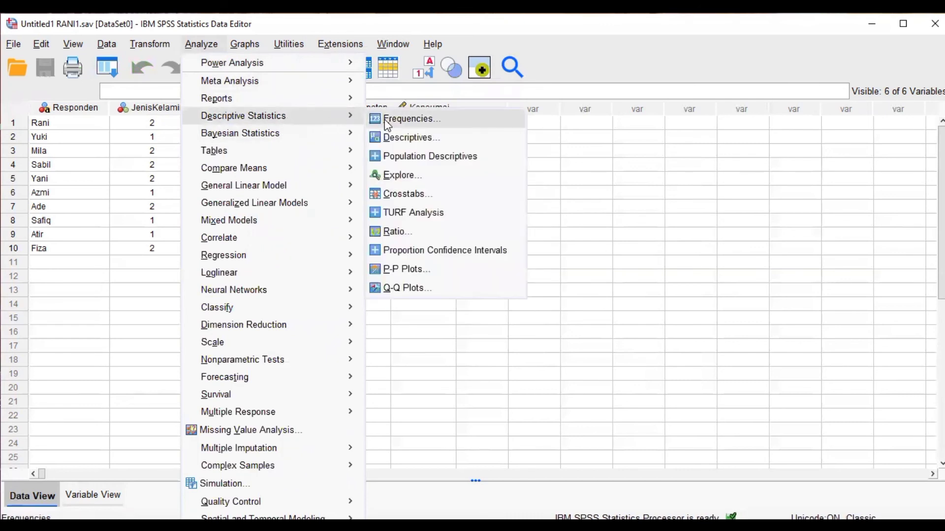
click(411, 137)
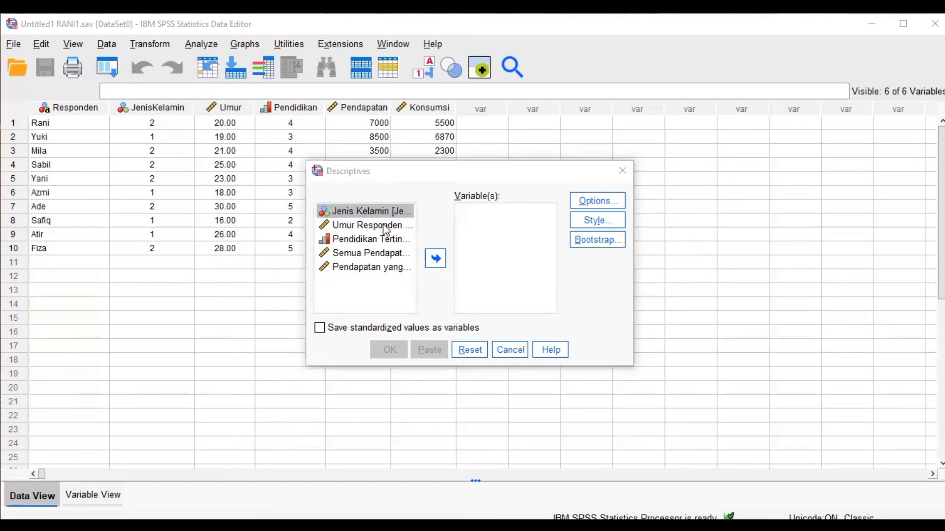
double_click(387, 230)
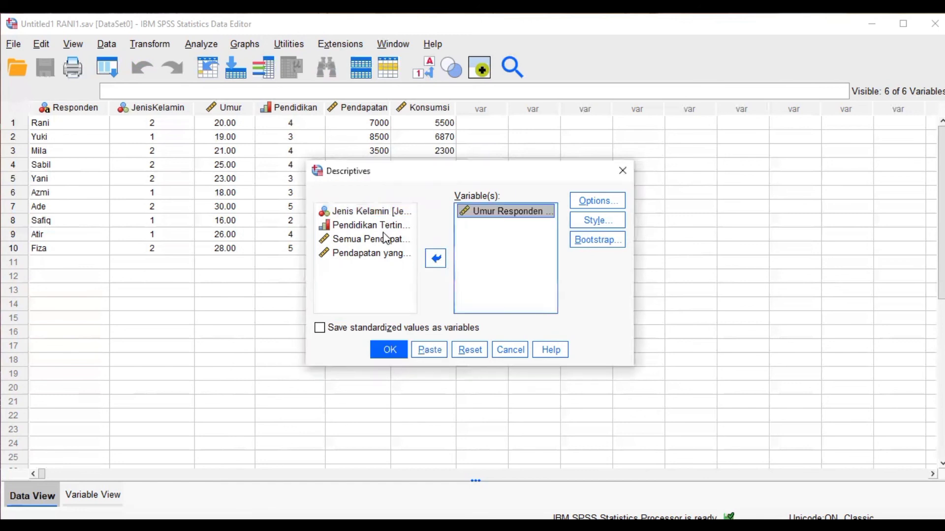
double_click(387, 239)
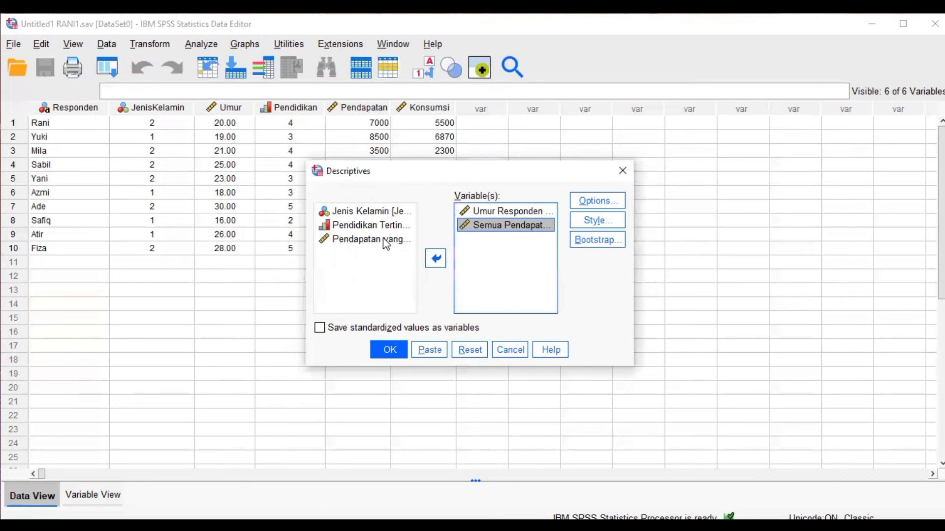
double_click(385, 241)
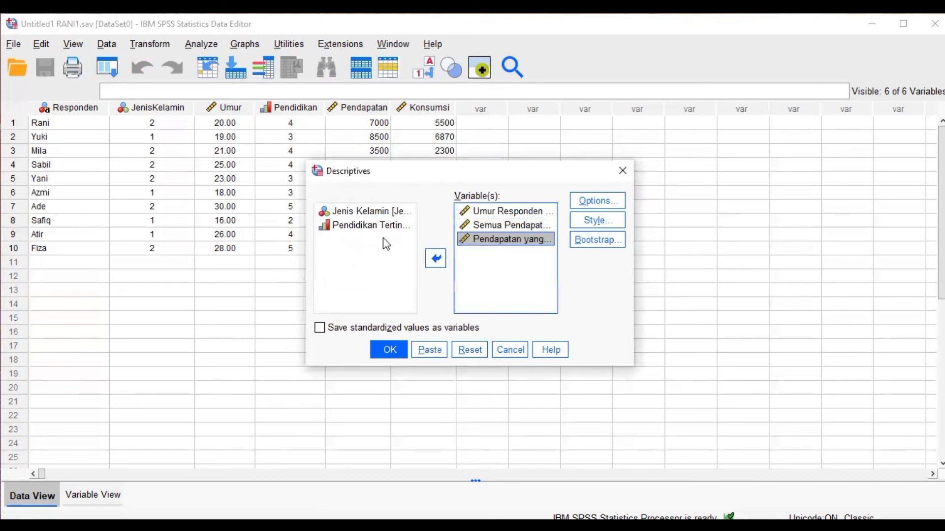
- Add Sum, Variance, Range, S.E. mean, Kurtosis and Skewness to the Descriptives statistics and run the analysis
click(615, 209)
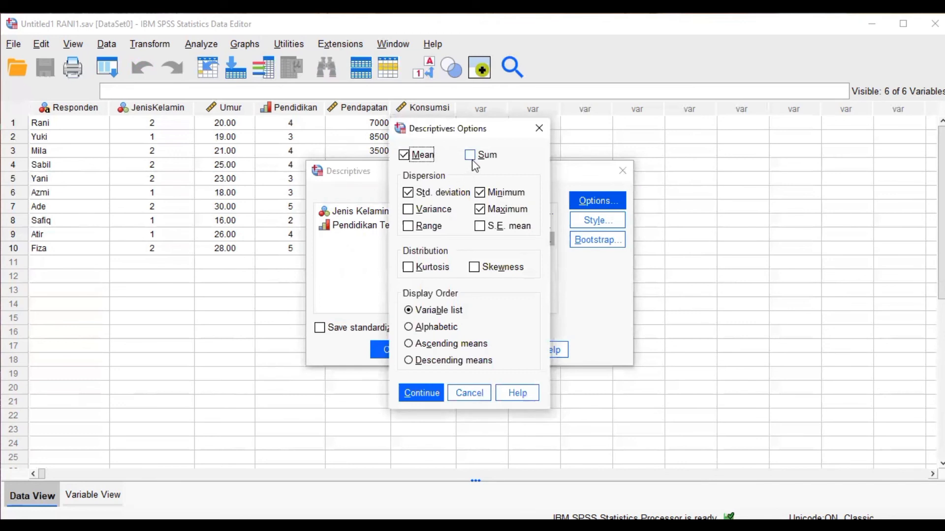
click(474, 158)
click(409, 210)
click(408, 226)
click(491, 228)
click(410, 268)
click(473, 268)
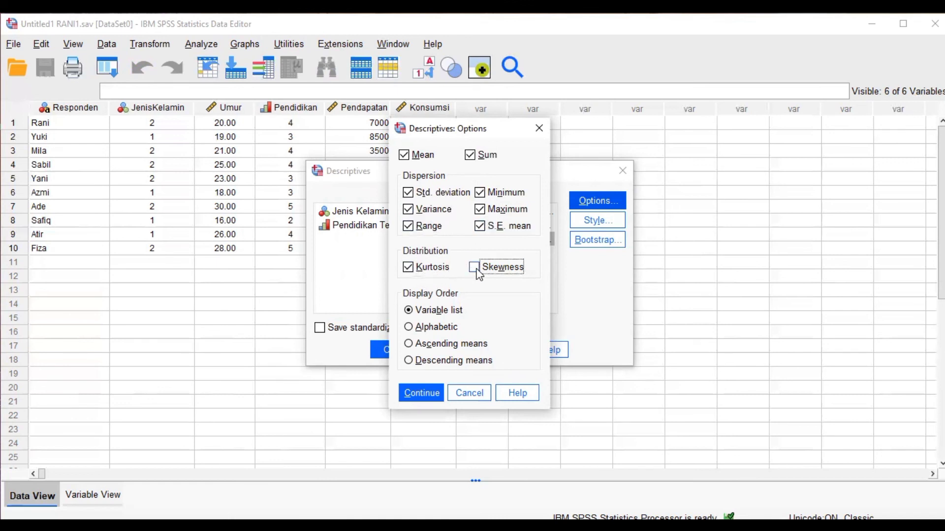
click(426, 397)
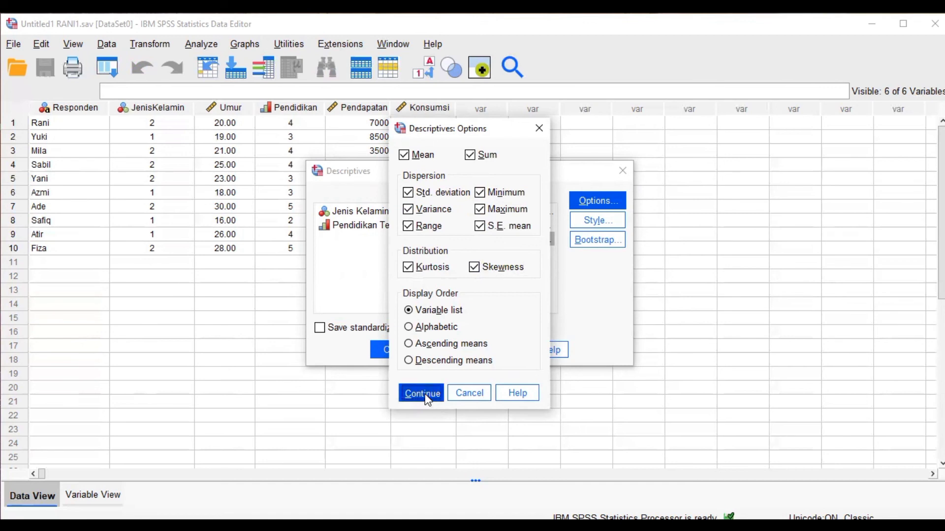
click(394, 354)
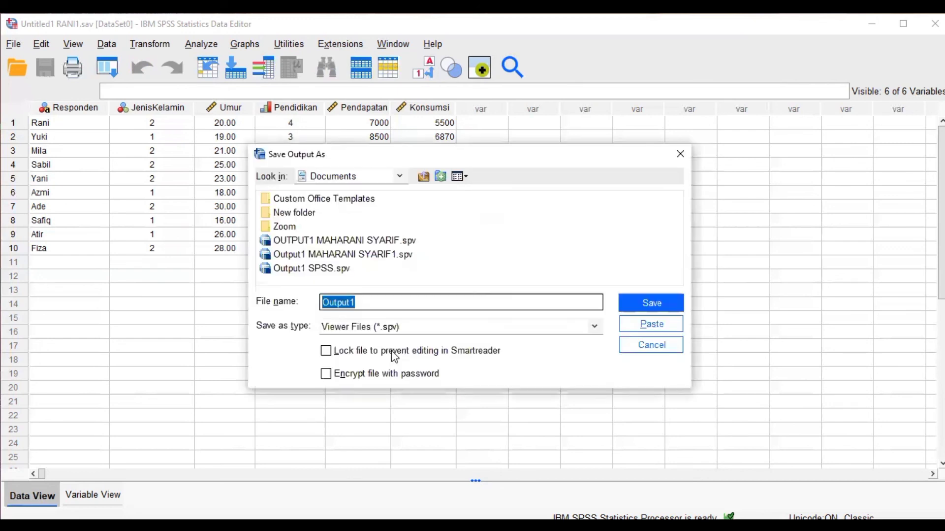
- Save the output in Documents as a viewer file named "Output1" followed by the author's first name and 23
key(Right)
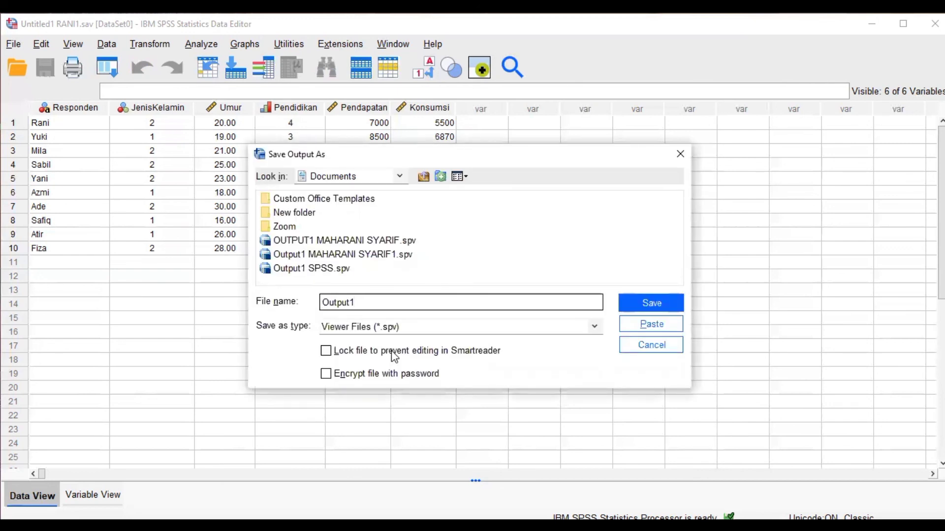
text(MAHARANI23)
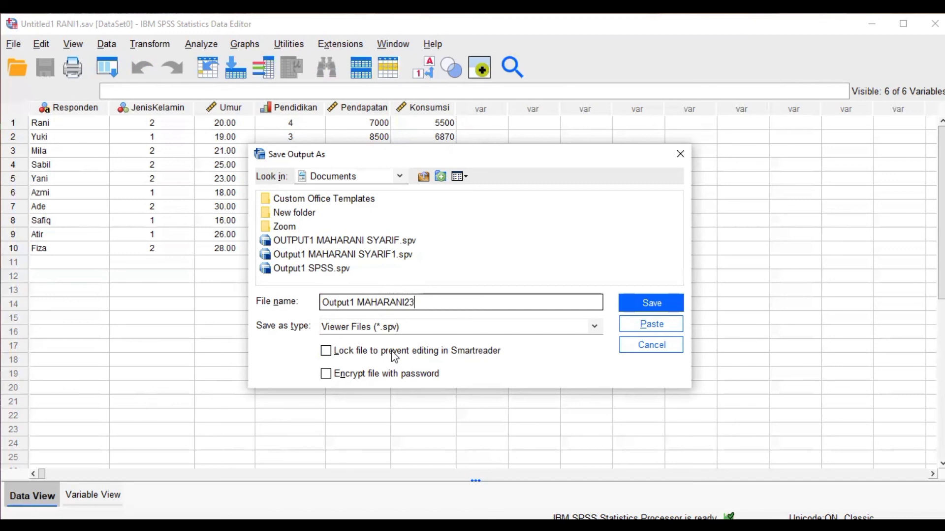
key(Return)
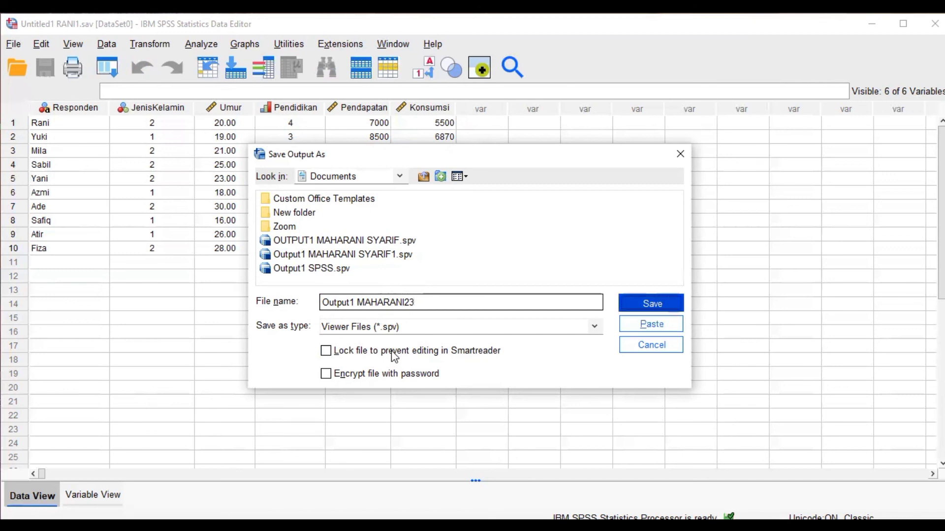